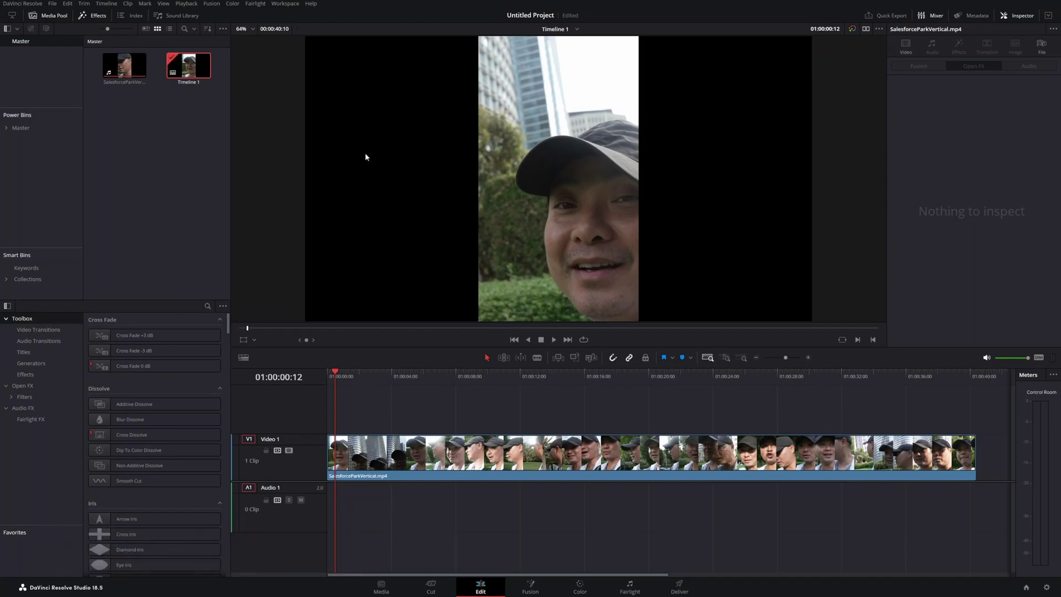
Play SalesforceParkVertical.mp4 on Timeline 1 from near its start, pausing once and resuming.
left_click(342, 372)
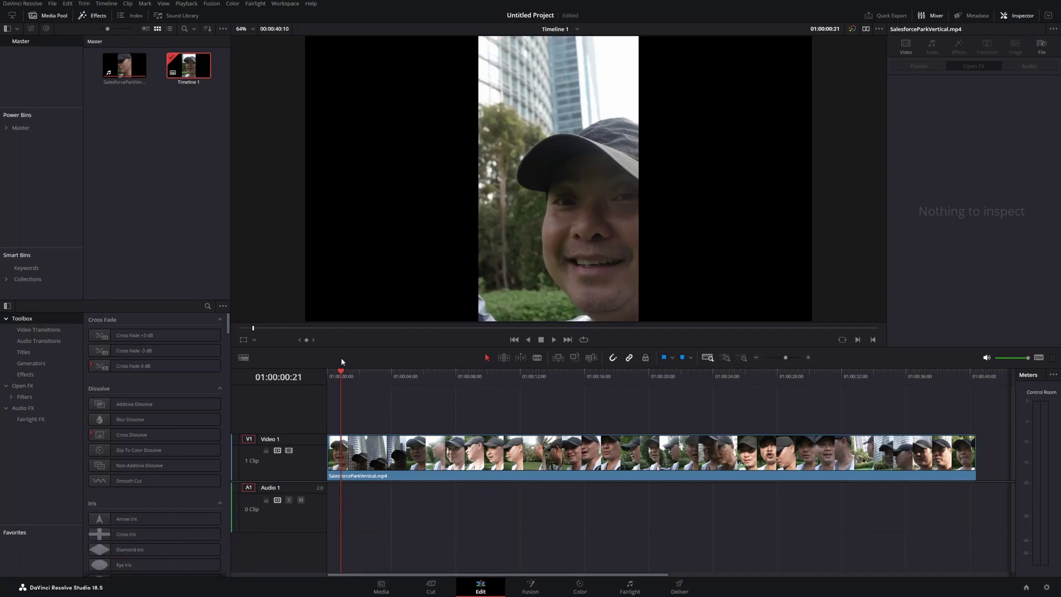
key("space")
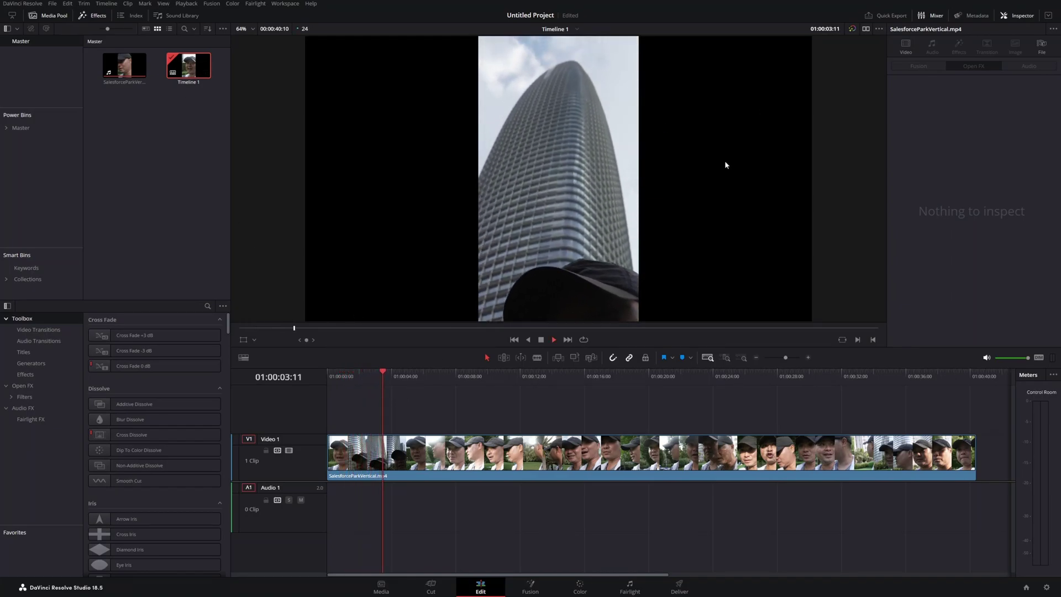
key("space")
key("space")
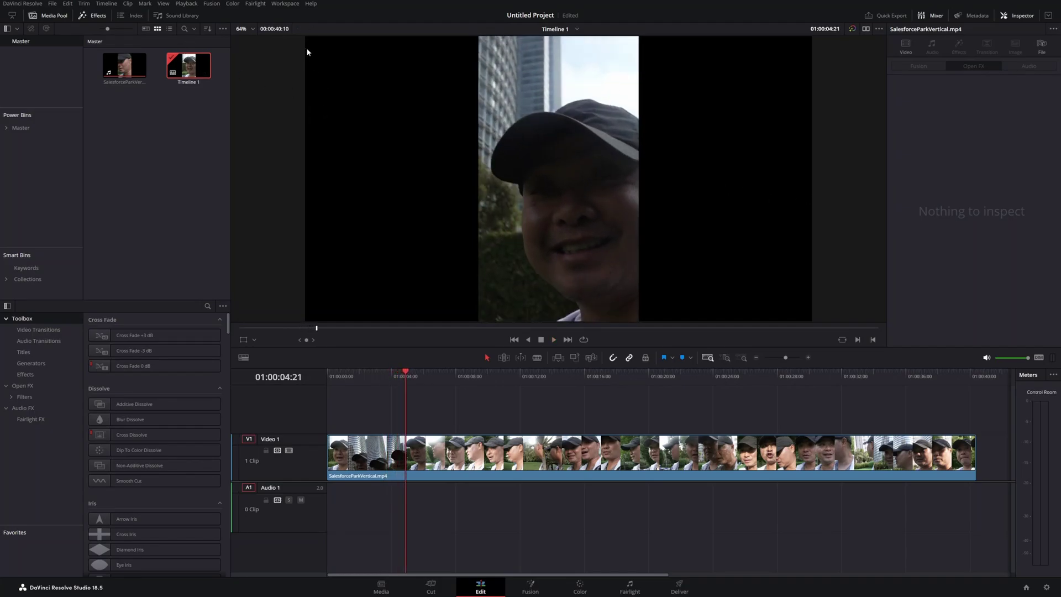
key("space")
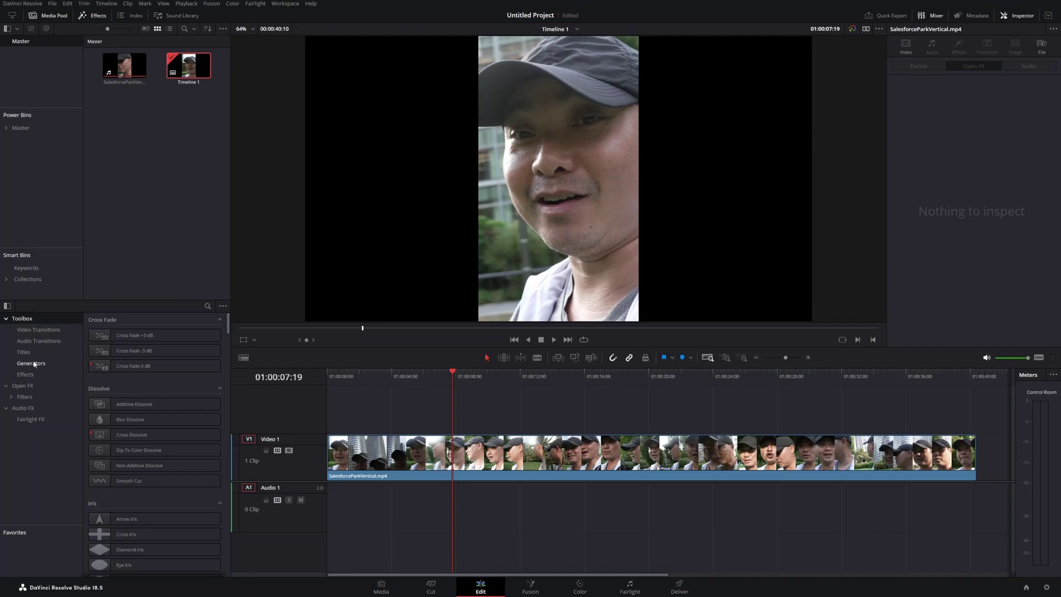
Apply Open FX's Resolve FX Stylize Blanking Fill effect to the vertical clip on V1.
left_click(87, 20)
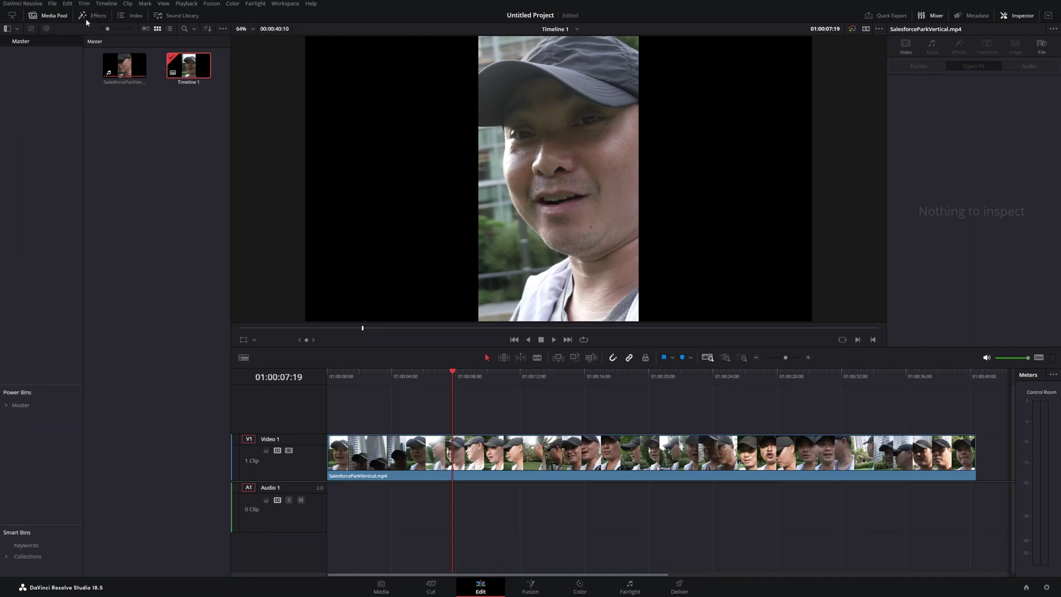
left_click(87, 20)
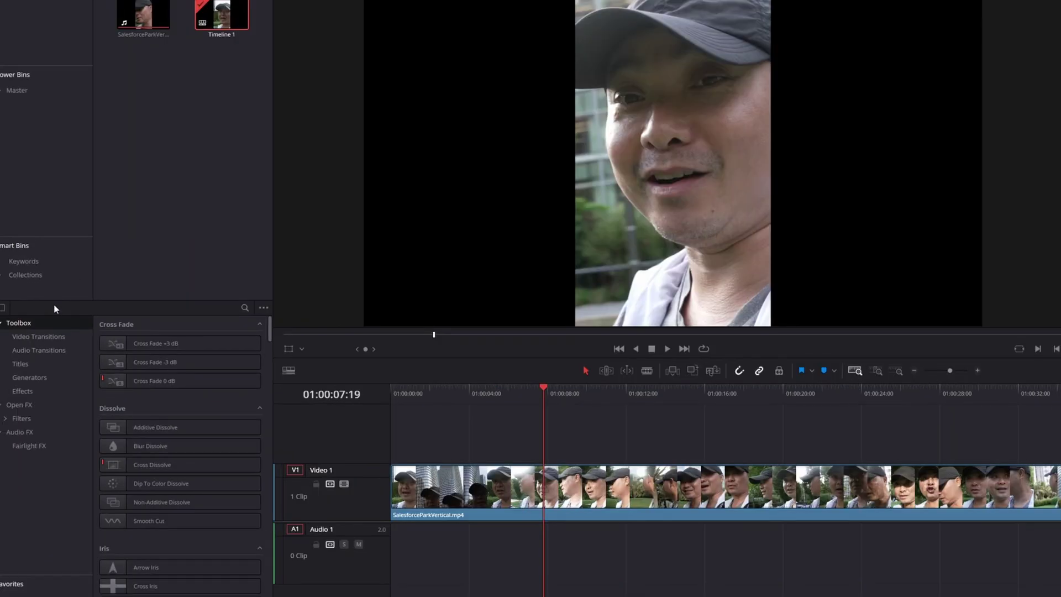
left_click(33, 404)
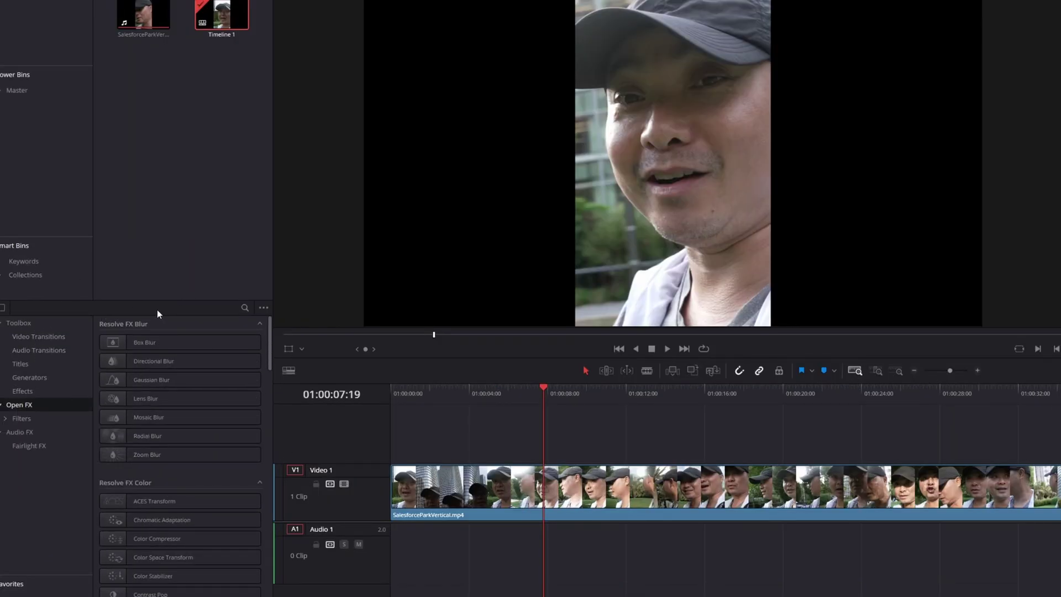
scroll(243, 469, "down", 5)
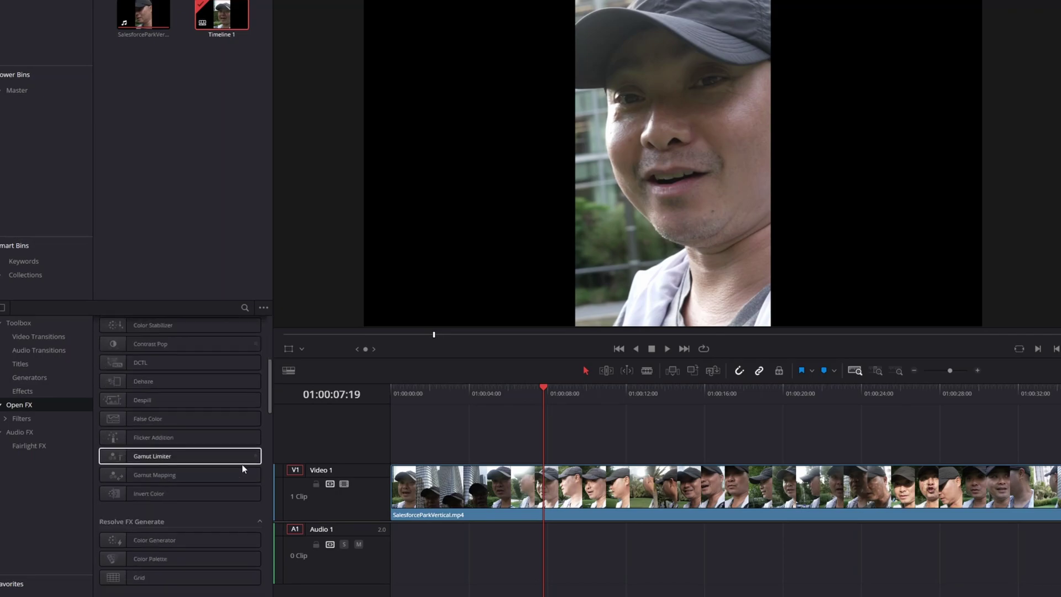
scroll(242, 467, "down", 8)
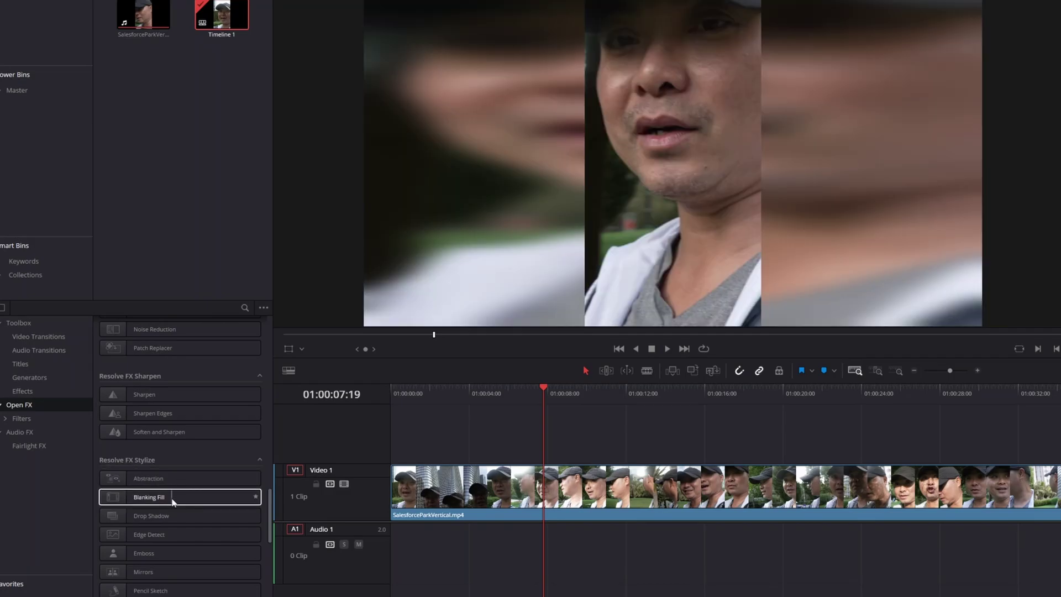
left_click_drag(168, 502, 613, 485)
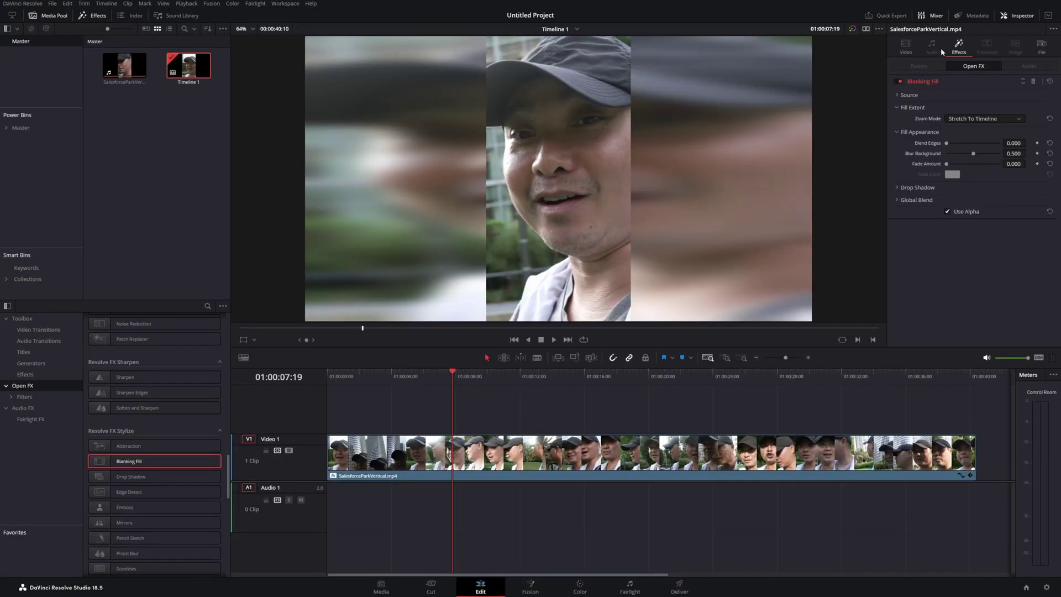
left_click(1017, 16)
left_click(1017, 16)
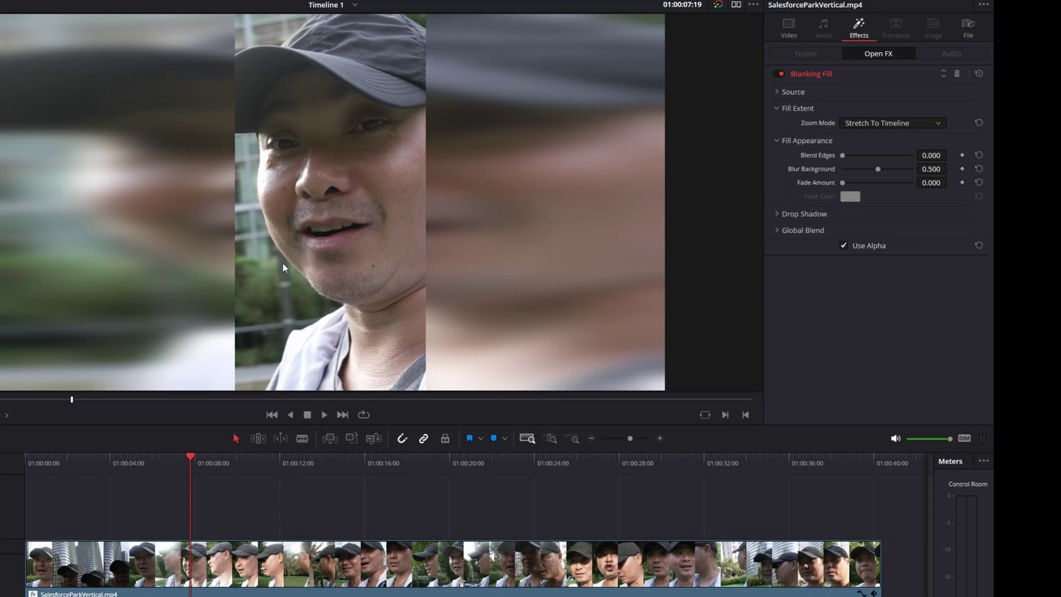
key("space")
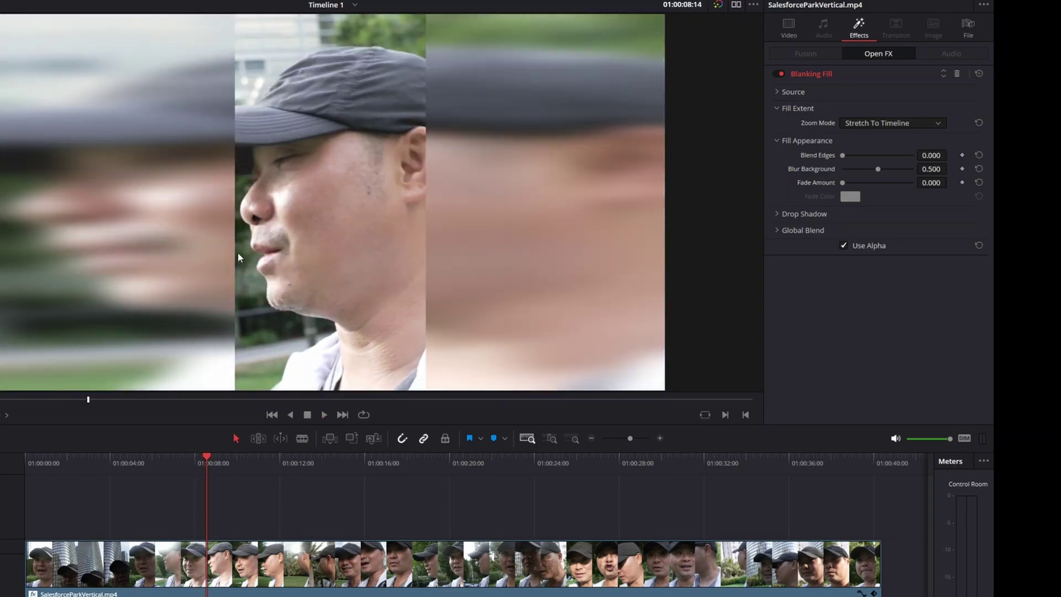
key("space")
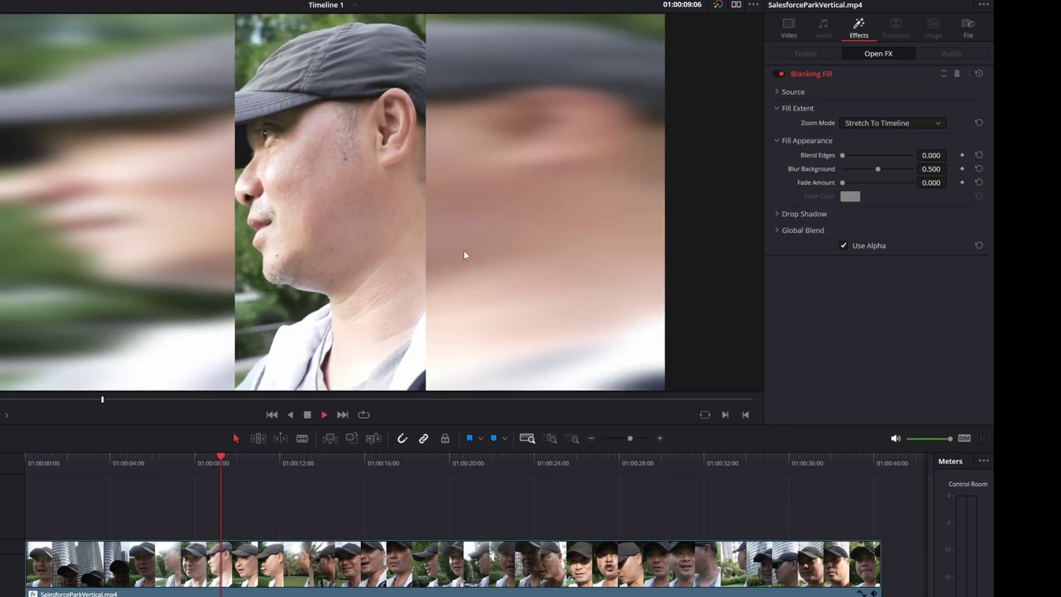
key("space")
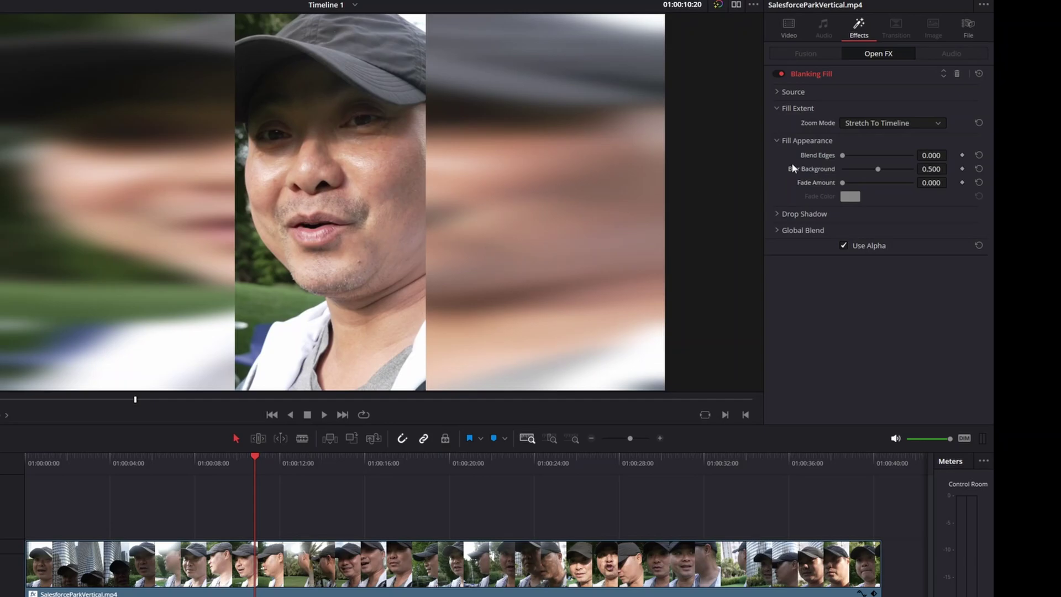
Set the Blanking Fill Zoom Mode to Zoom To Timeline and play the clip to preview.
left_click(893, 123)
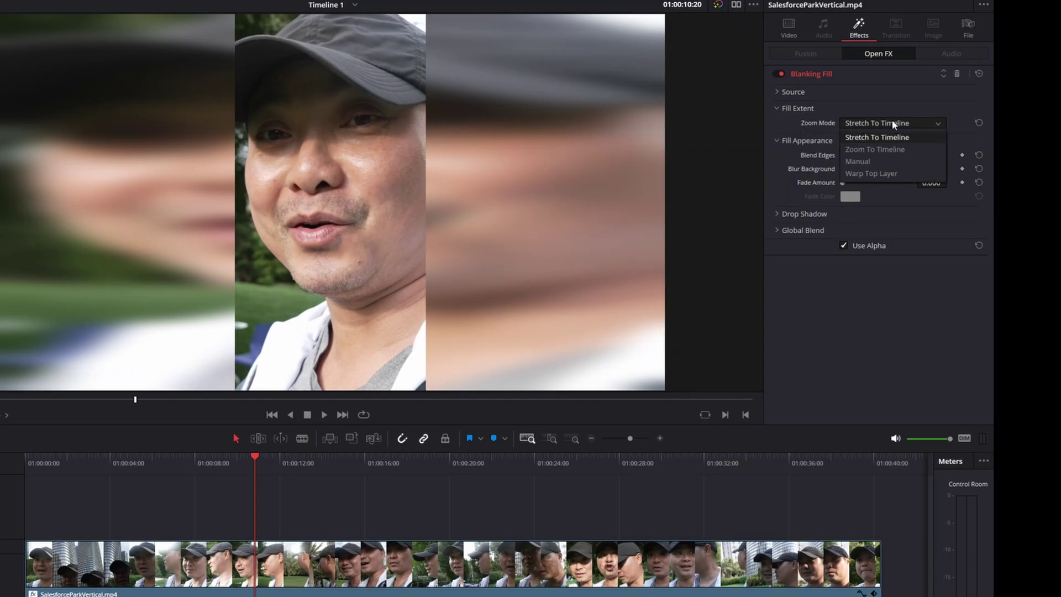
left_click(890, 151)
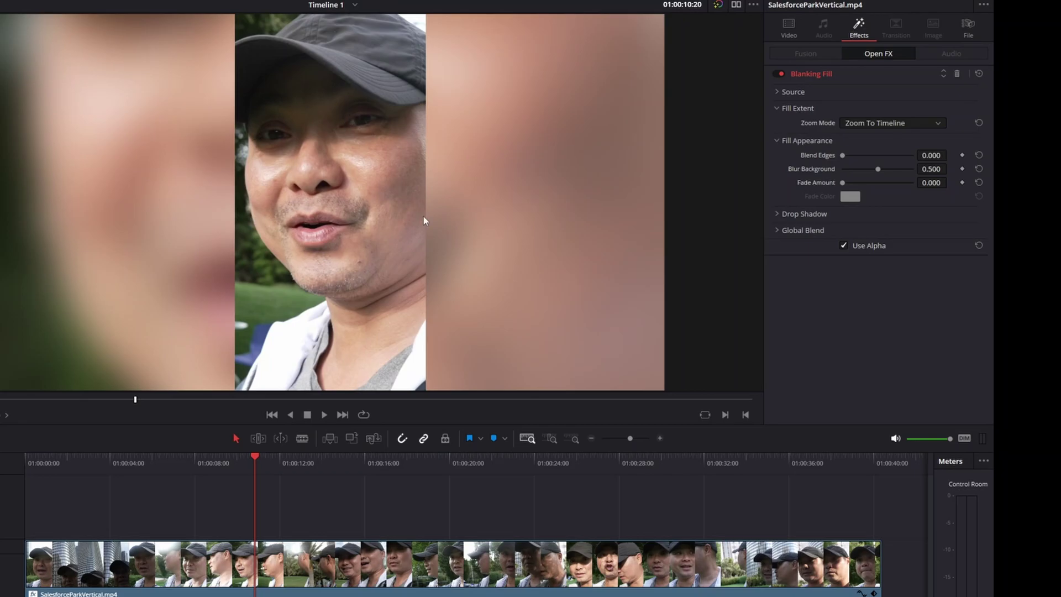
key("space")
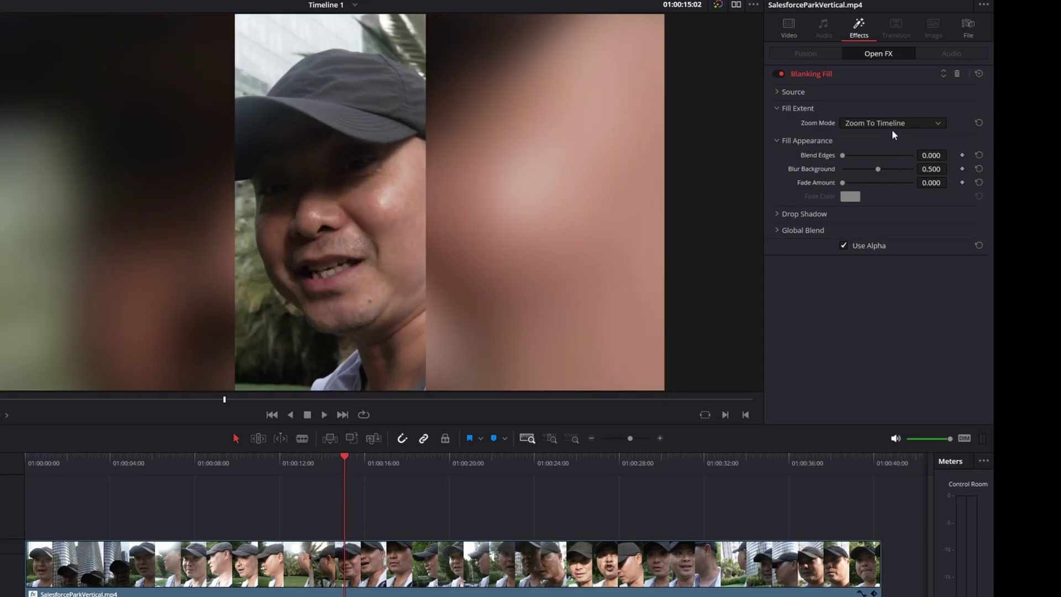
Switch Zoom Mode to Manual, then to Warp Top Layer, and stop playback.
left_click(887, 126)
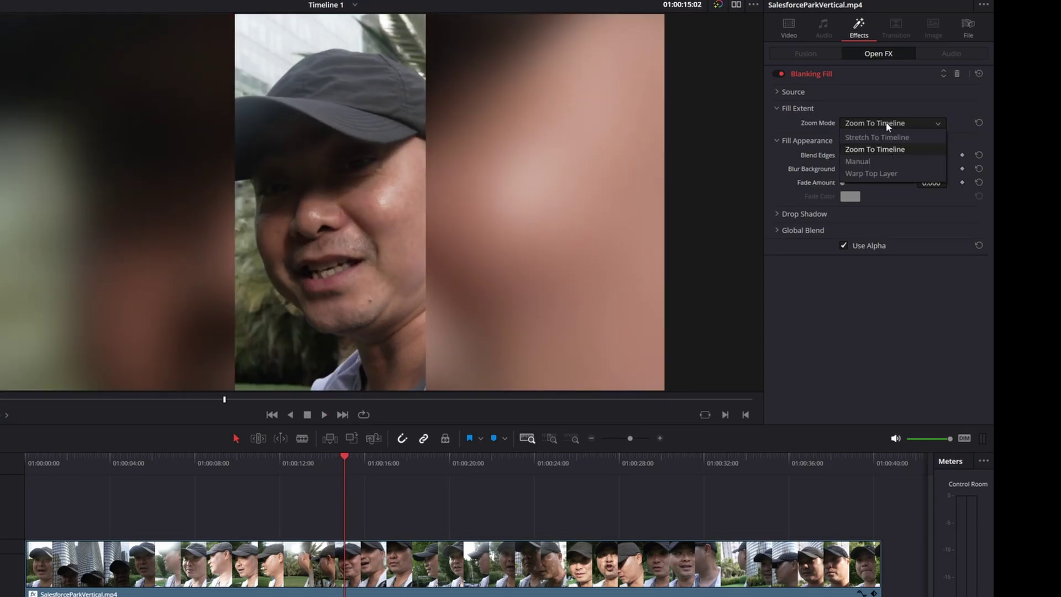
left_click(885, 160)
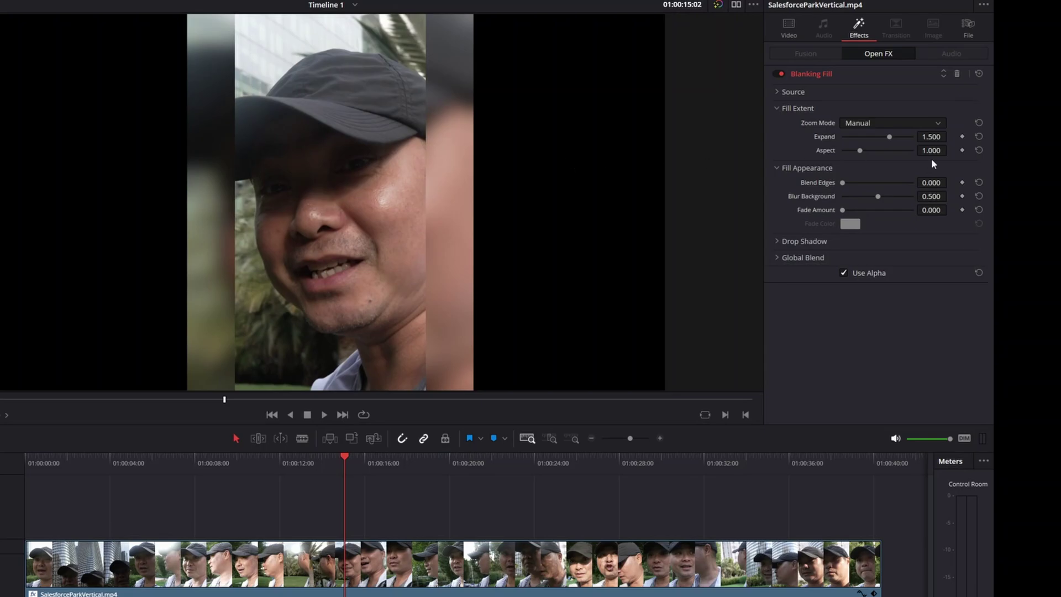
left_click(890, 121)
left_click(888, 170)
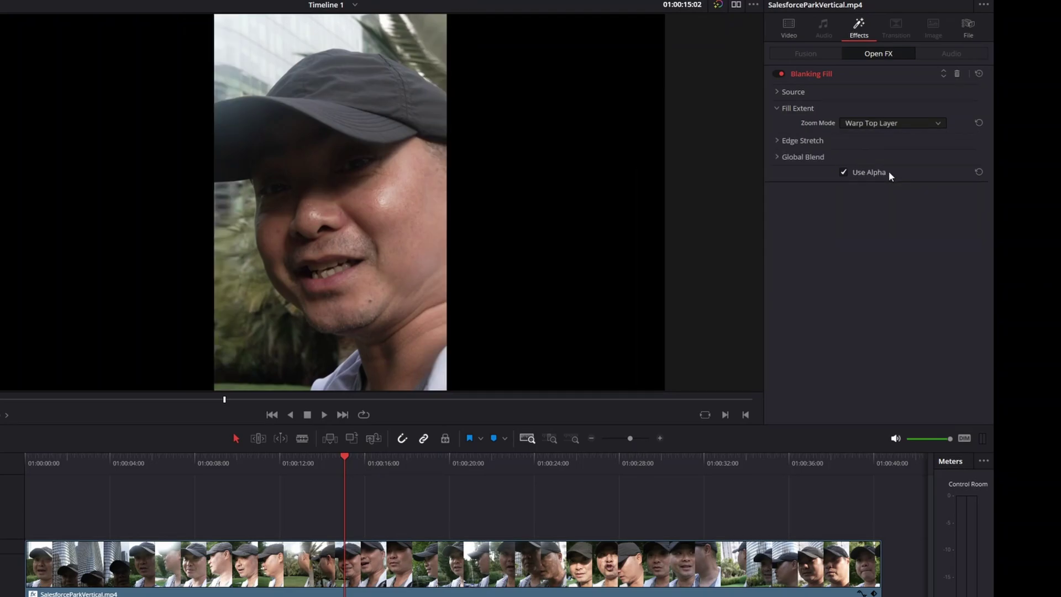
key("space")
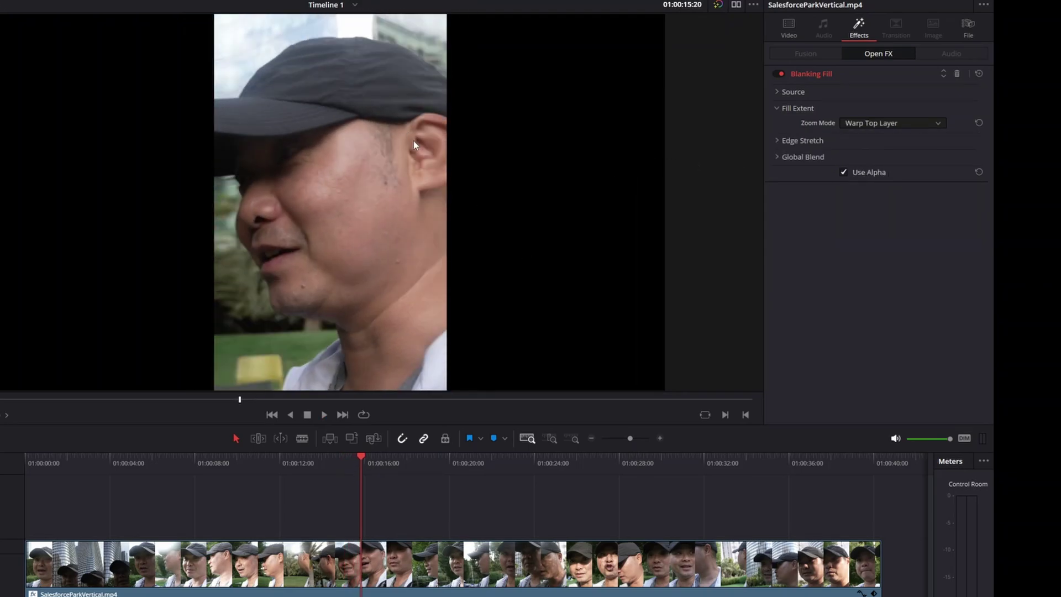
left_click(880, 118)
Return to Manual zoom with Expand 2.000 and Aspect 2.359, then play to preview.
left_click(880, 160)
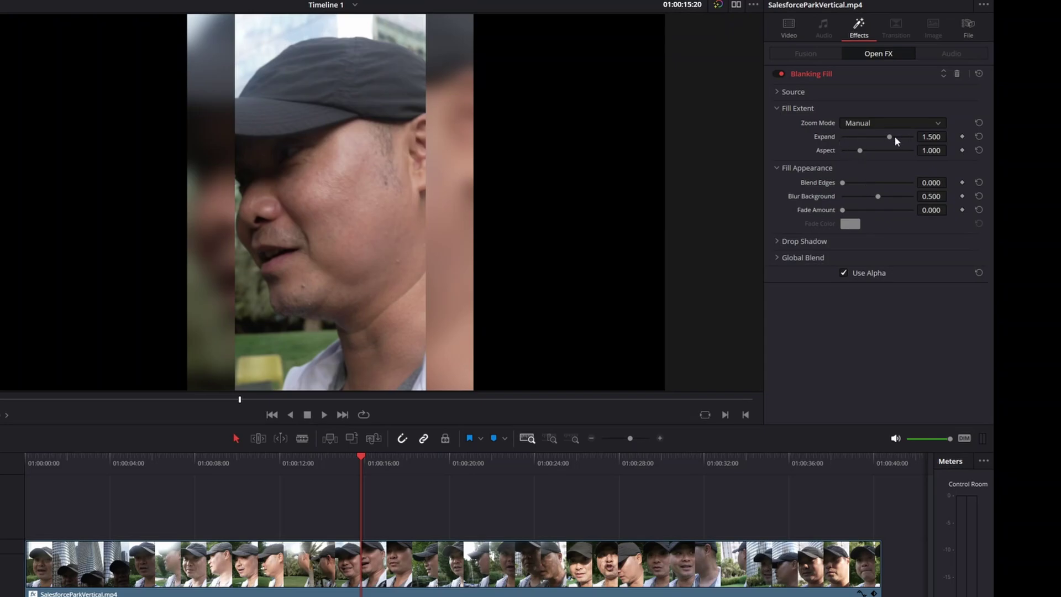
left_click_drag(890, 139, 930, 143)
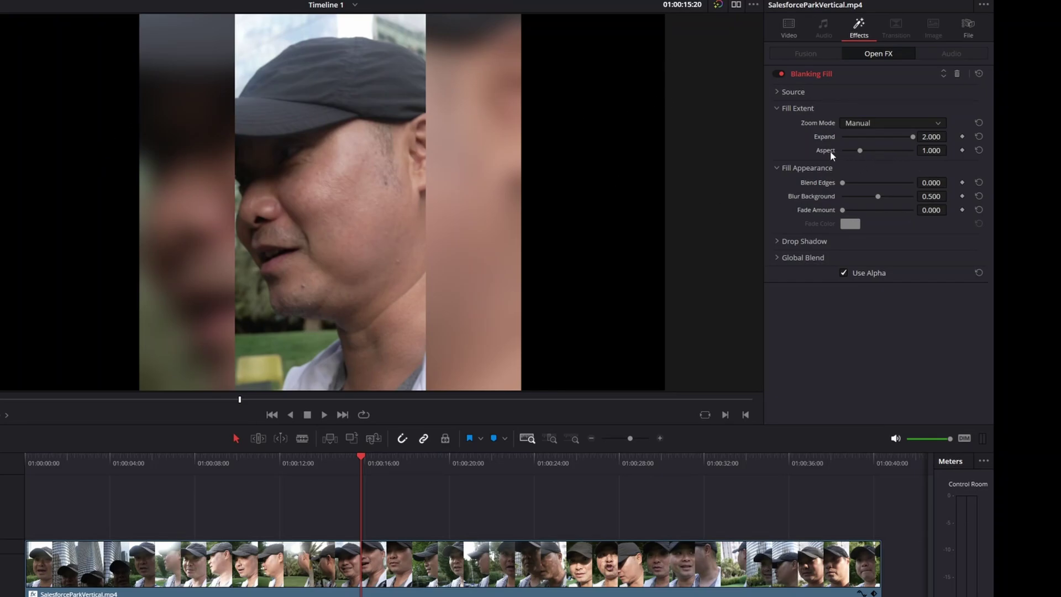
left_click_drag(857, 151, 895, 150)
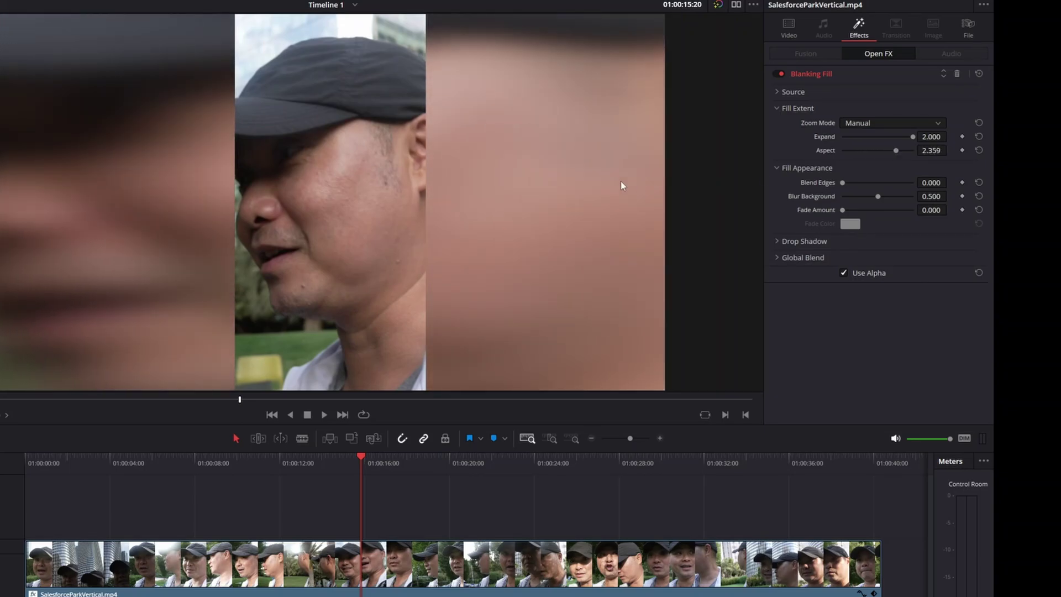
key("space")
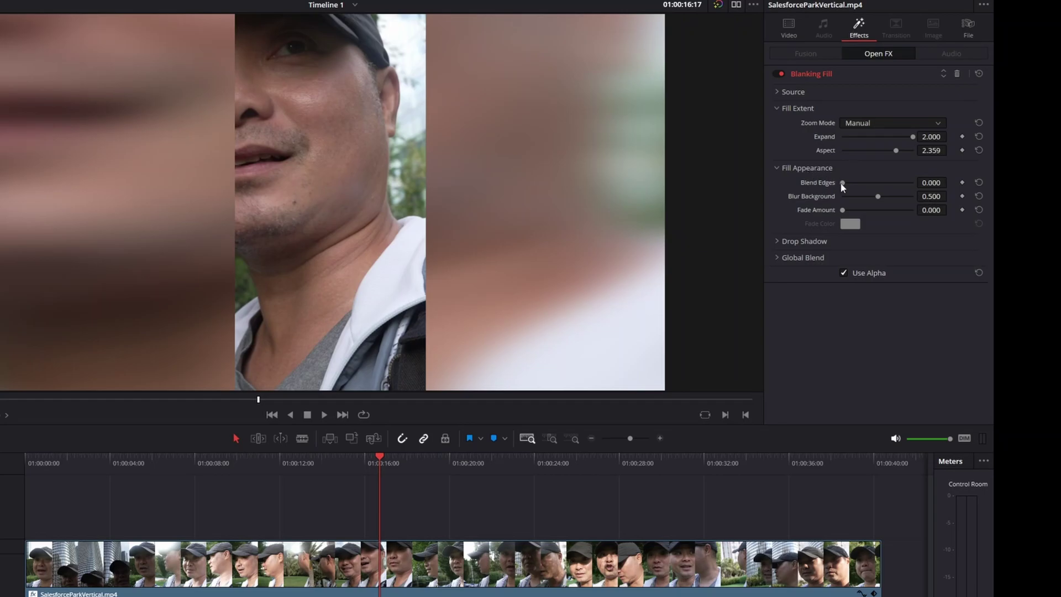
Set Blend Edges to 0.473 and Blur Background to 0.387, previewing each with playback.
left_click_drag(842, 183, 876, 183)
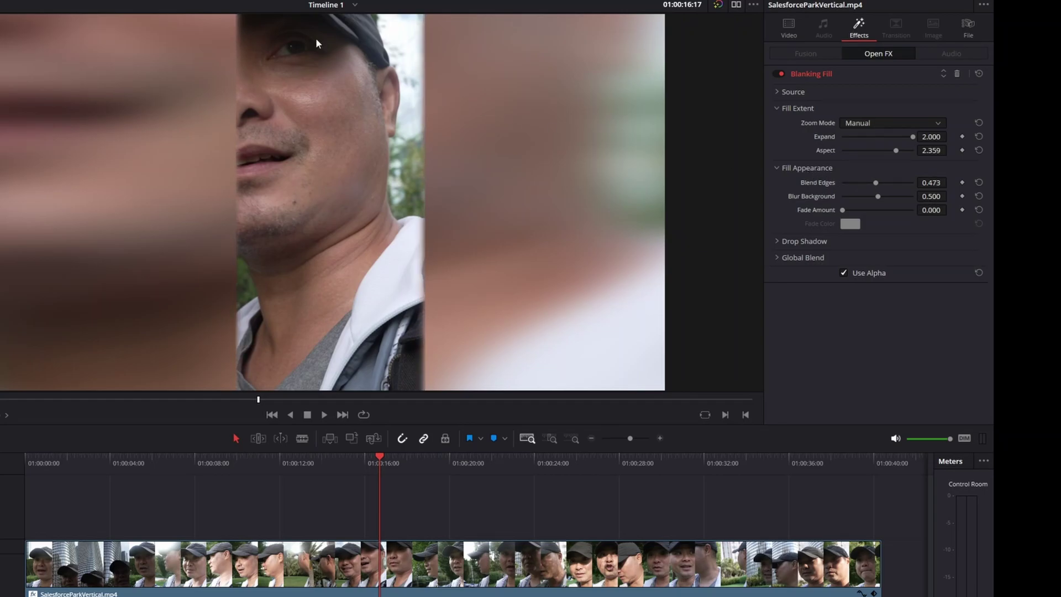
key("space")
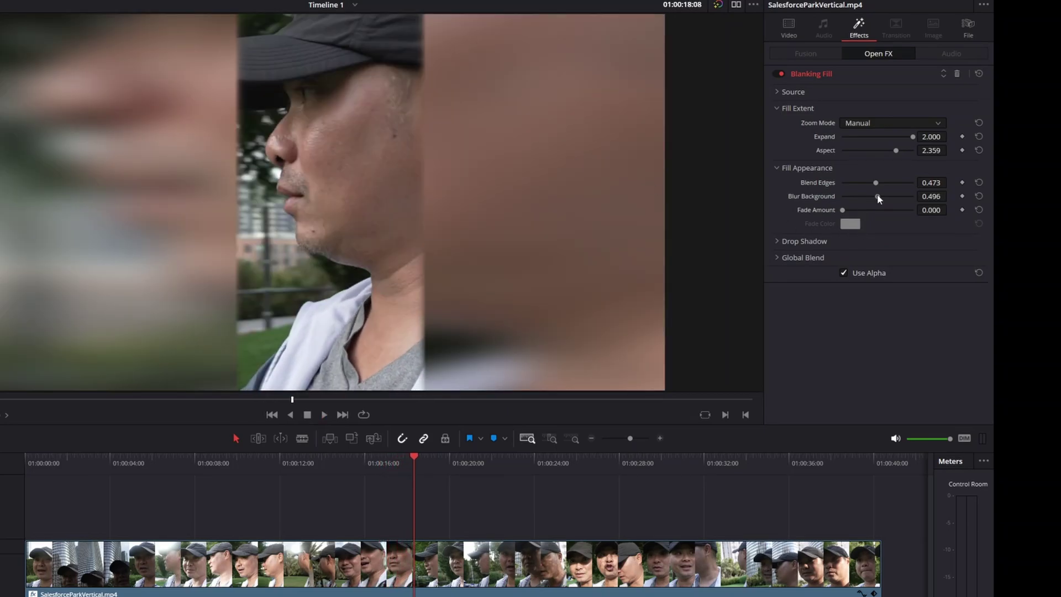
left_click_drag(878, 197, 854, 194)
key("space")
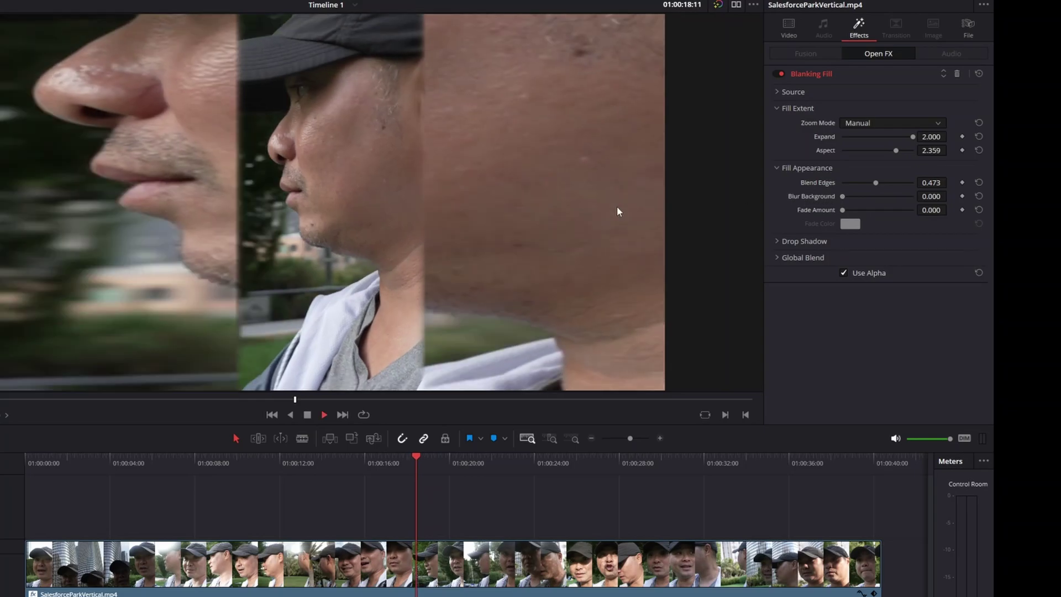
key("space")
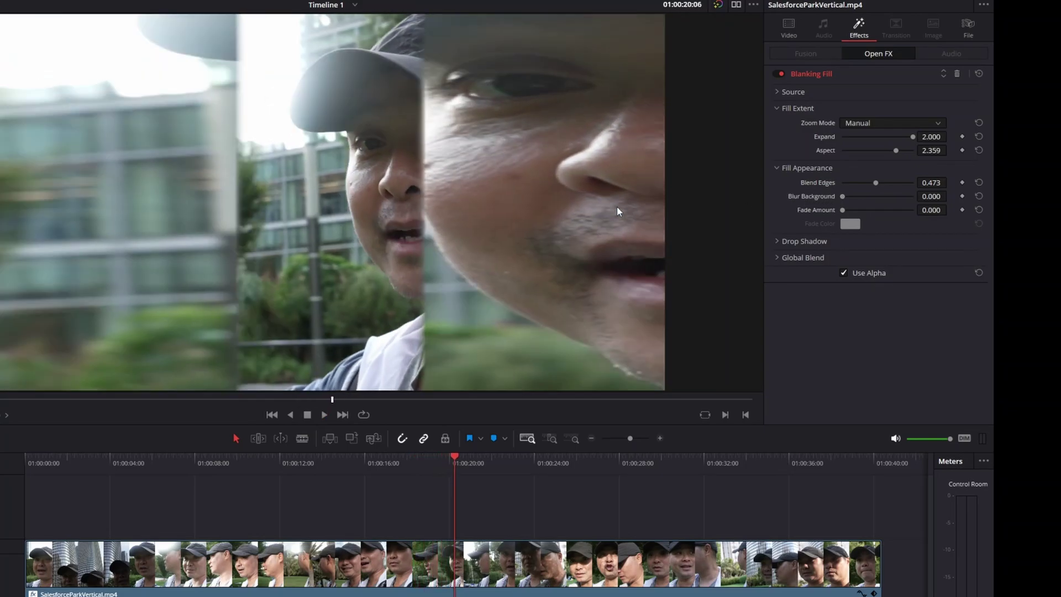
left_click_drag(842, 197, 870, 196)
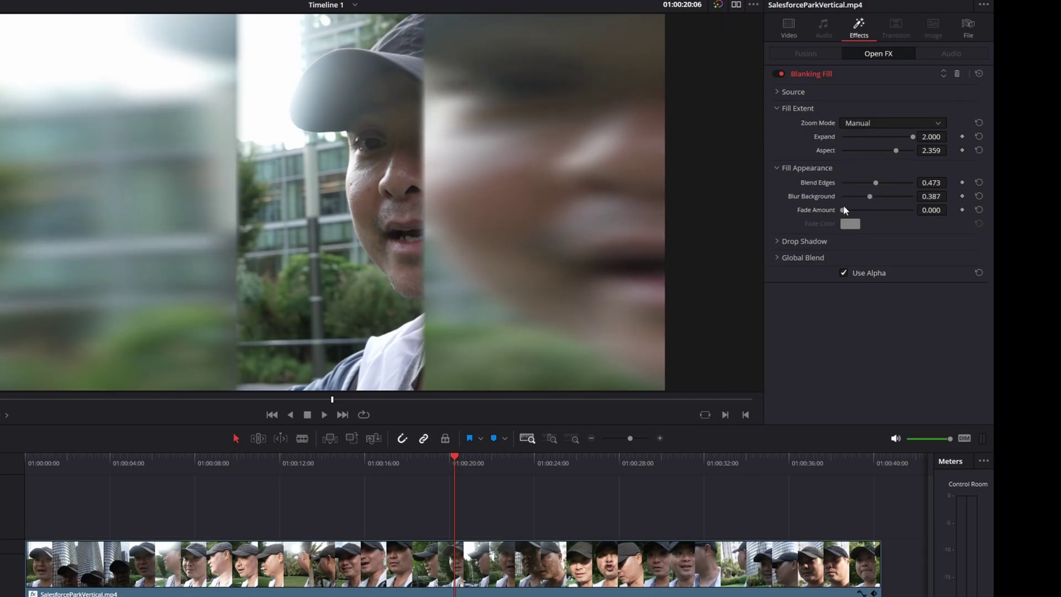
key("space")
key("space")
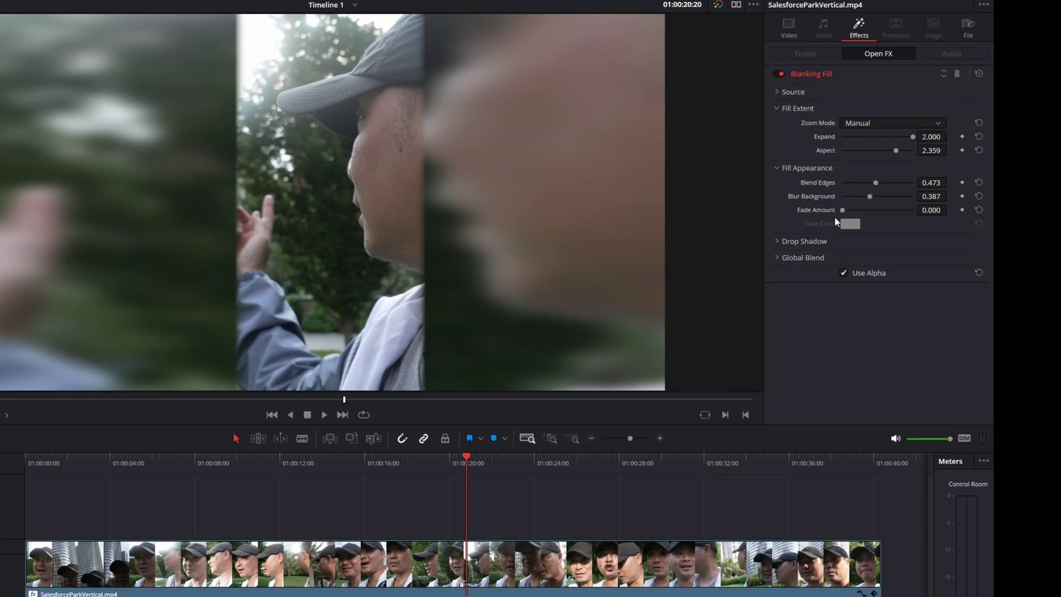
Fade the side fill with Fade Amount 0.225 and preview the result.
left_click_drag(842, 210, 858, 213)
key("space")
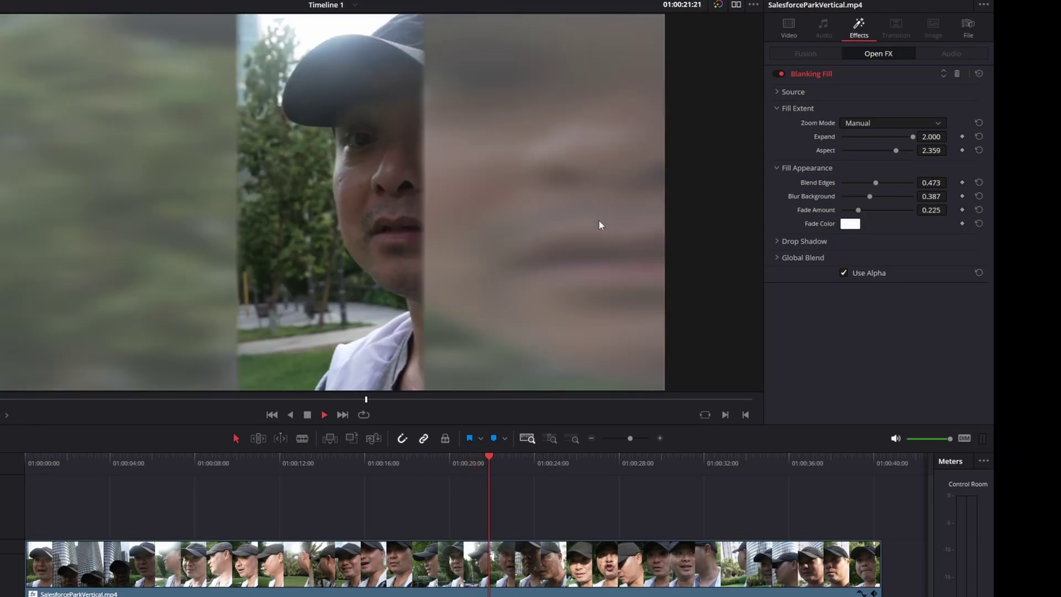
key("space")
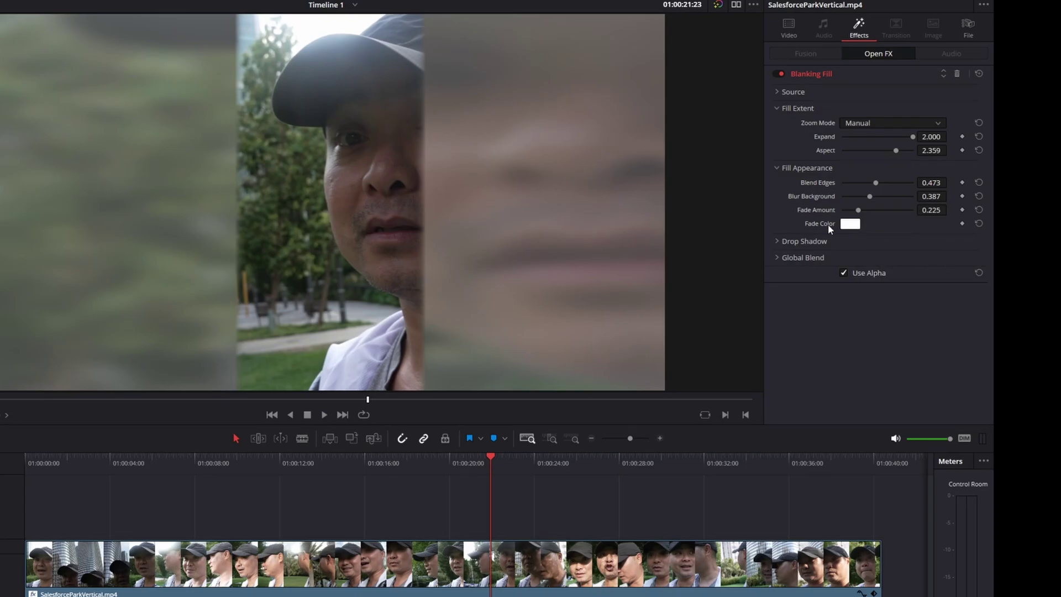
Make the Fade Color green (#55ff00) and raise Fade Amount to 0.504, previewing playback.
left_click(853, 229)
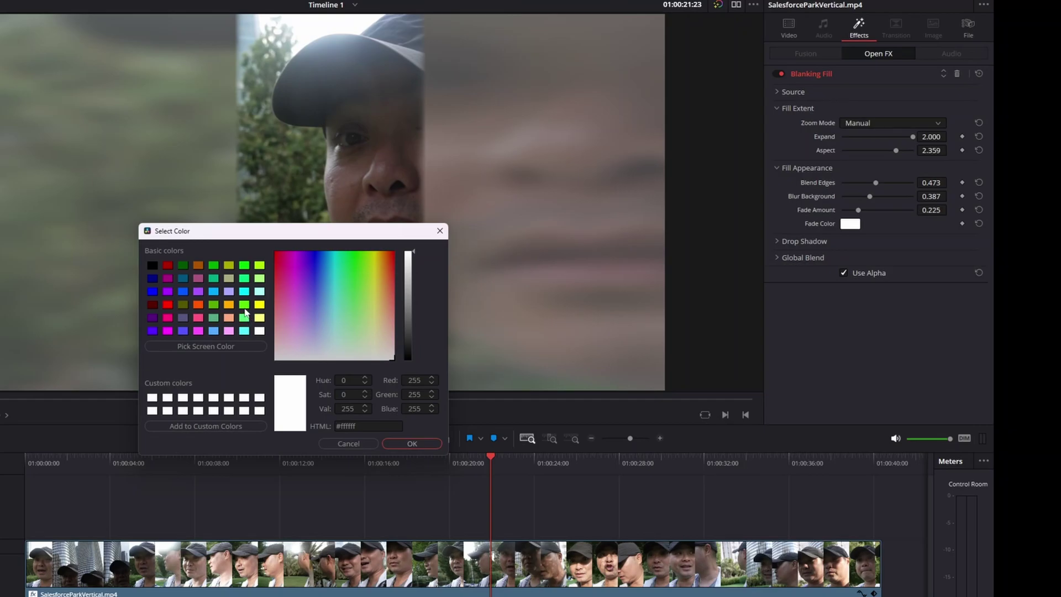
left_click(244, 305)
left_click(404, 442)
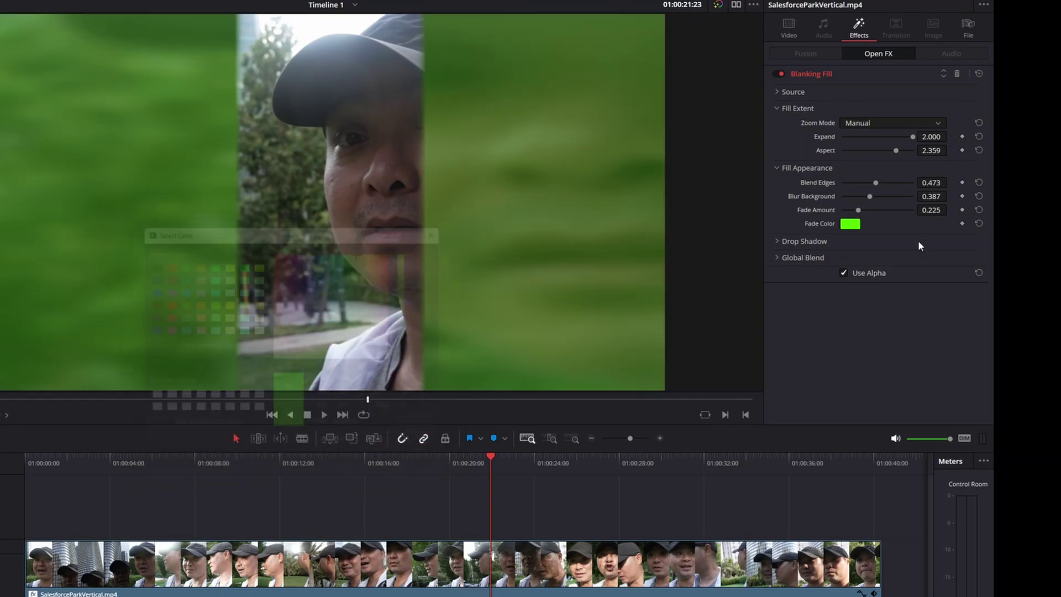
key("space")
key("space")
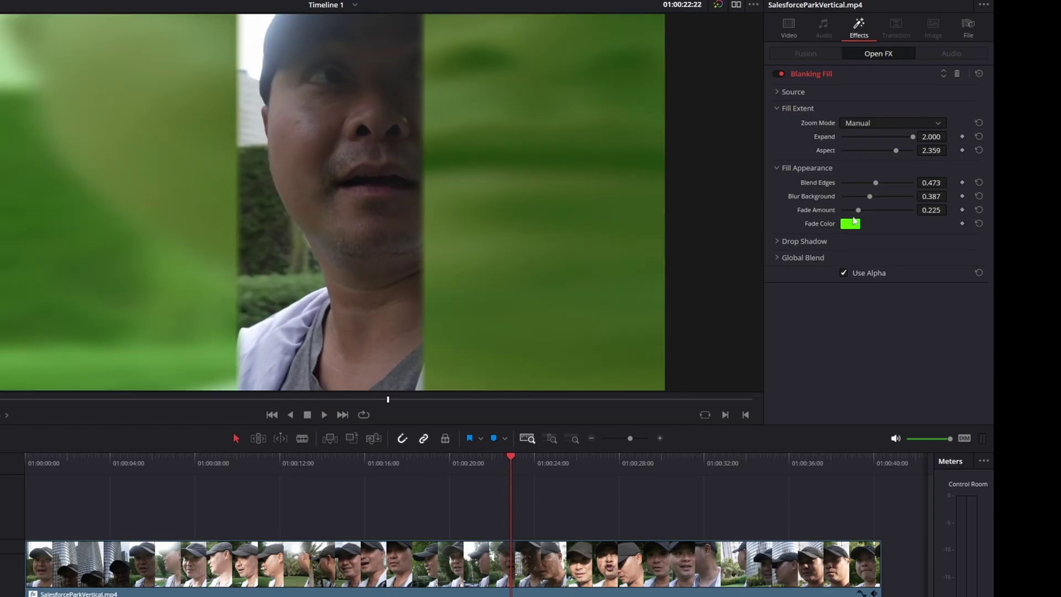
left_click_drag(859, 211, 877, 210)
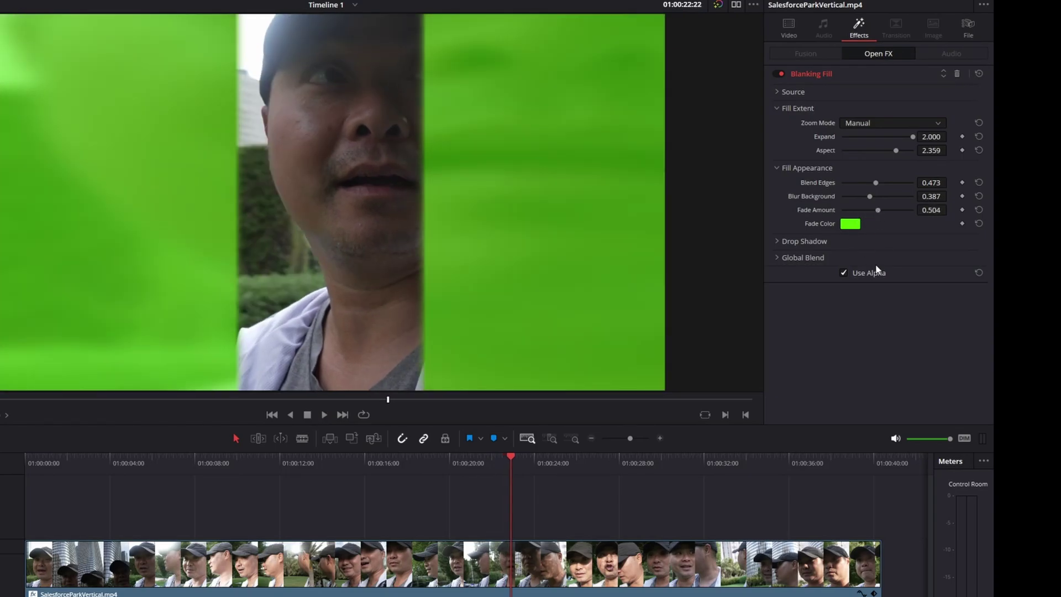
key("space")
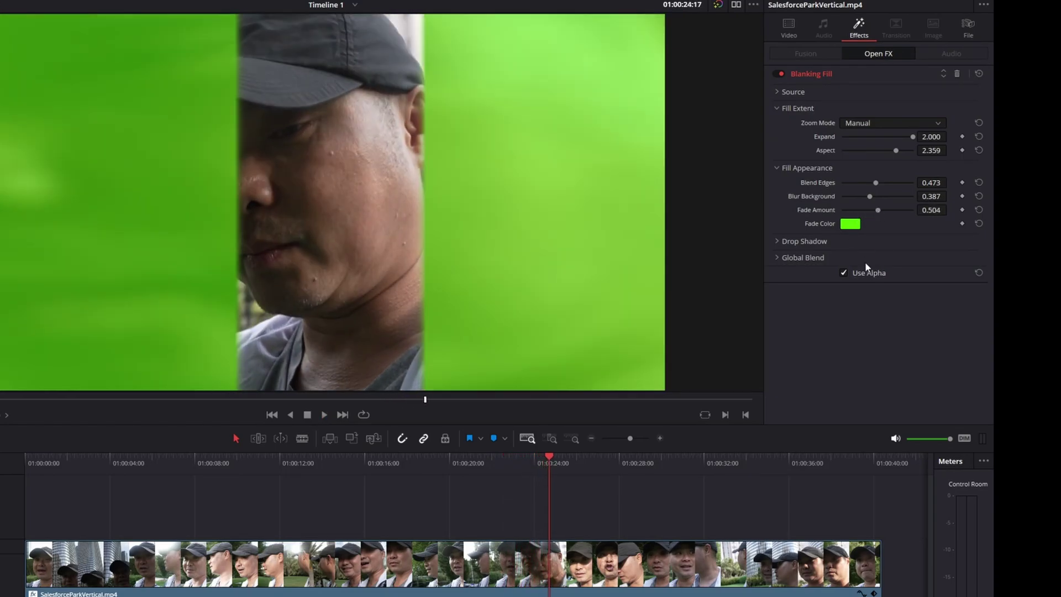
key("space")
Set Drop Shadow Strength to 0.310 and Blend Edges to 0.000, then preview playback.
left_click(775, 241)
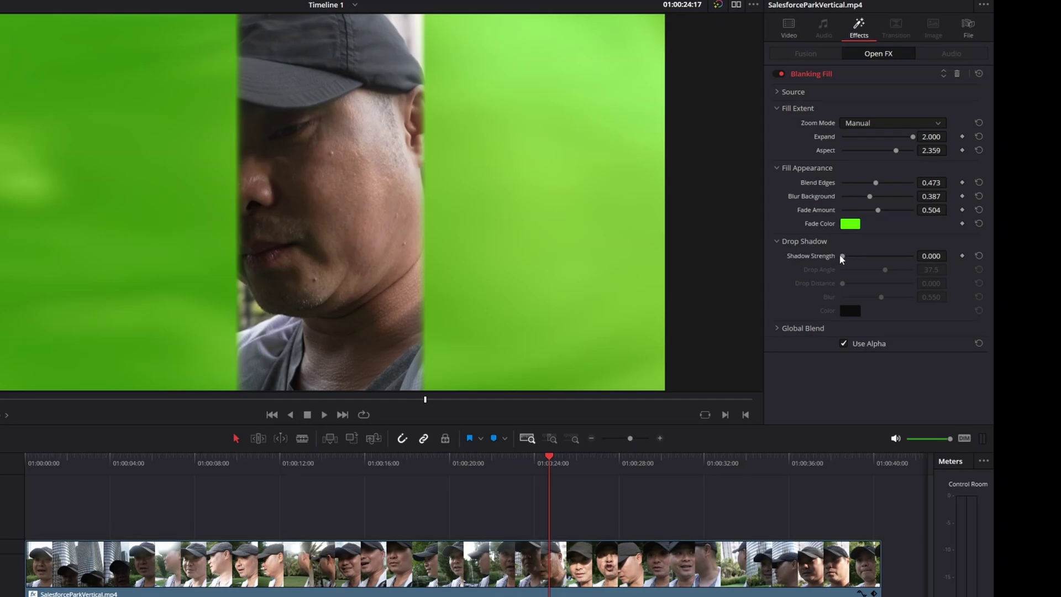
left_click_drag(841, 256, 864, 256)
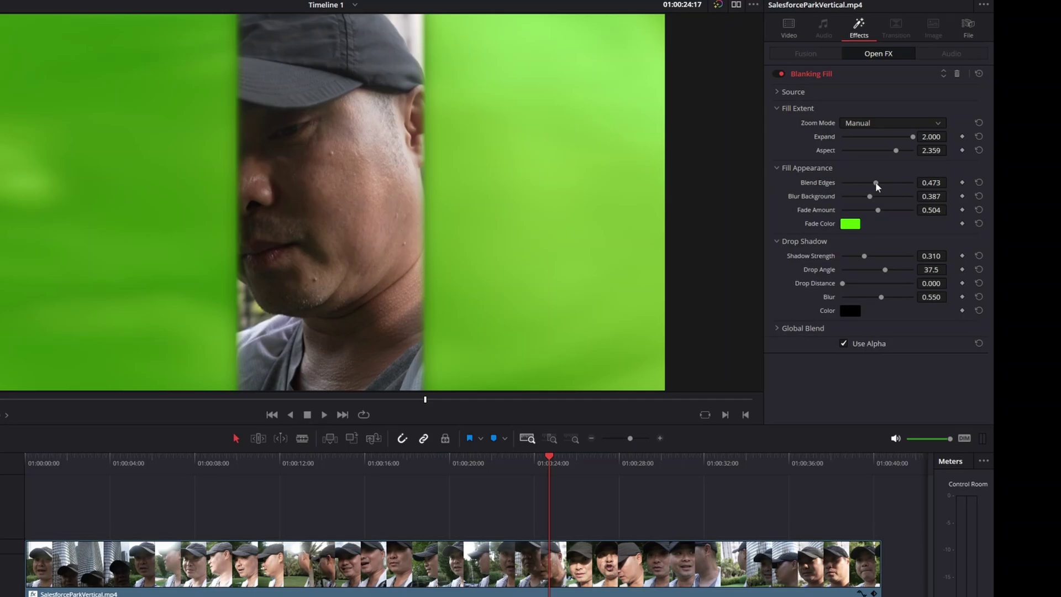
left_click_drag(876, 183, 841, 183)
key("space")
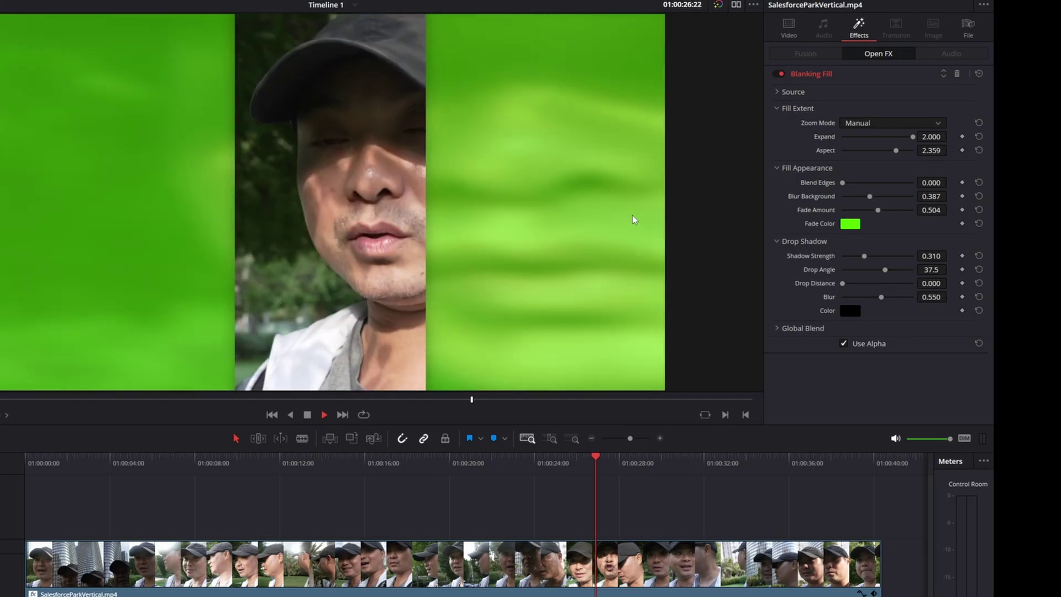
key("space")
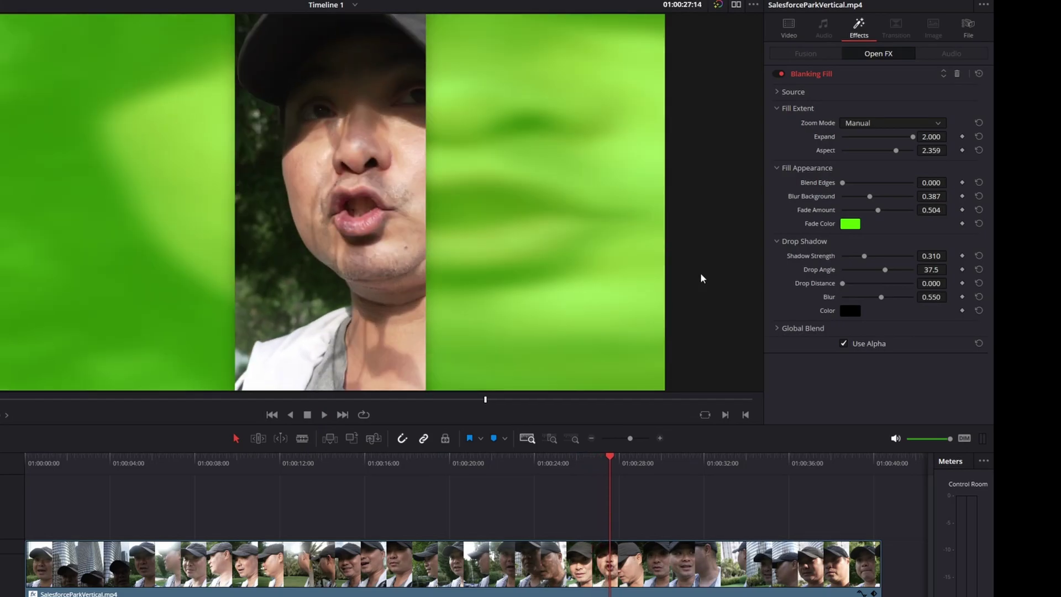
Toggle Use Alpha off and back on, and raise the Global Blend slider to 1.000.
left_click(776, 329)
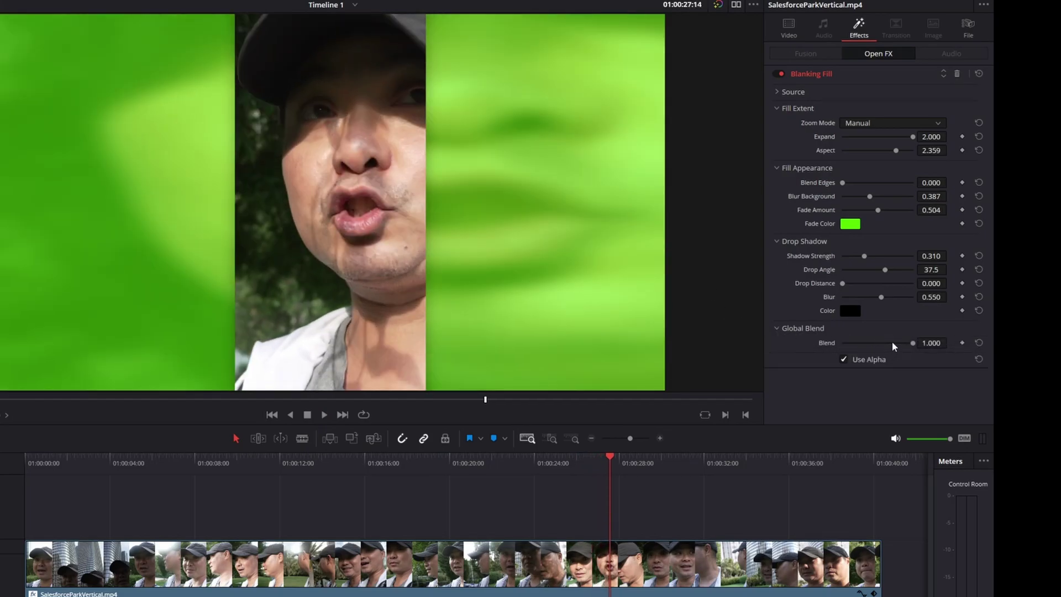
mouse_move(893, 344)
left_mouse_down()
mouse_move(834, 343)
mouse_move(908, 342)
left_mouse_up()
left_click(851, 360)
left_click(882, 330)
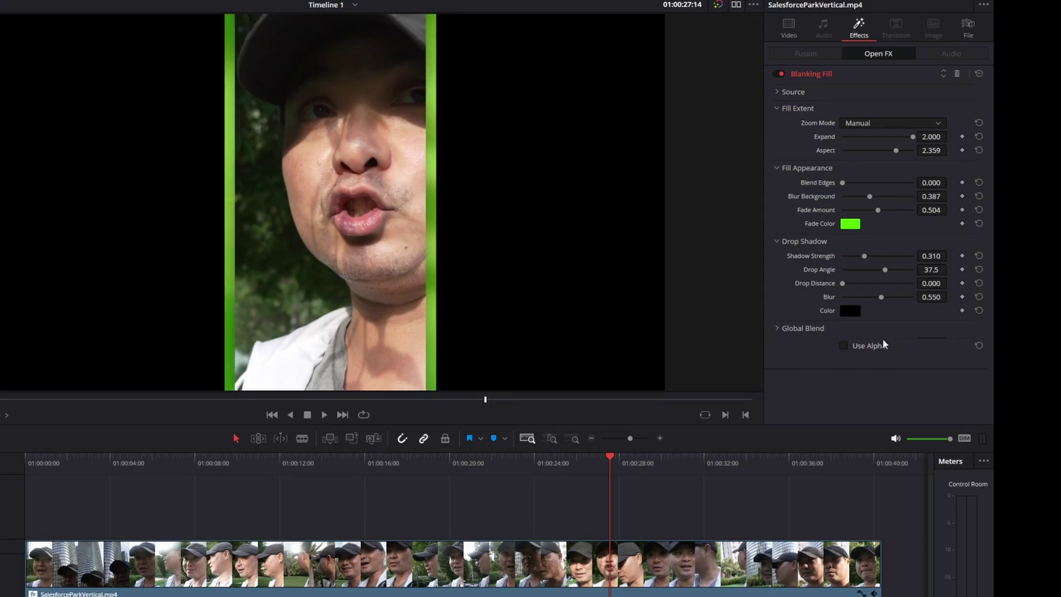
left_click(843, 343)
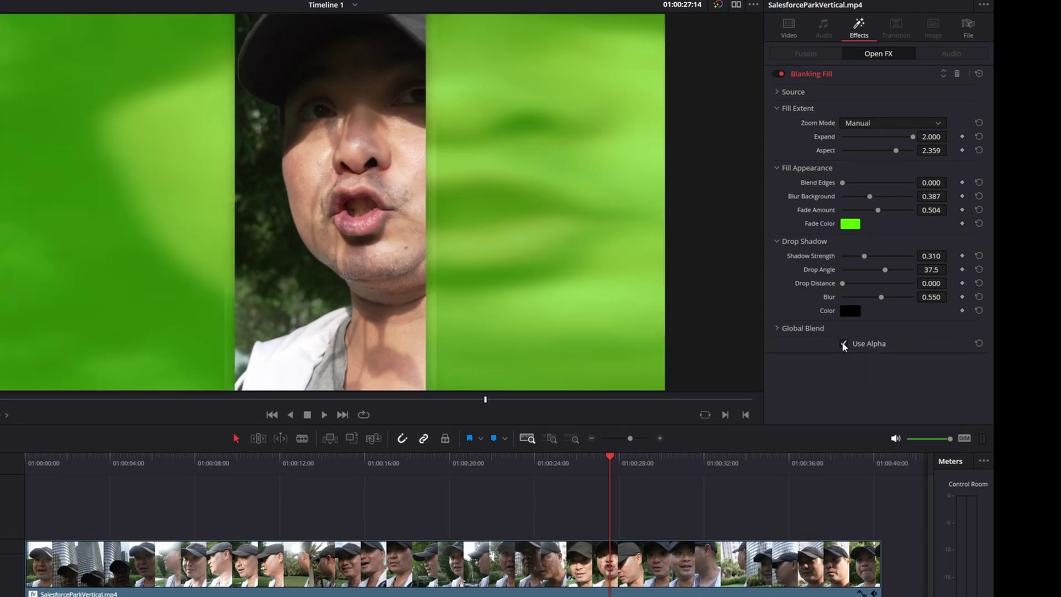
left_click(779, 329)
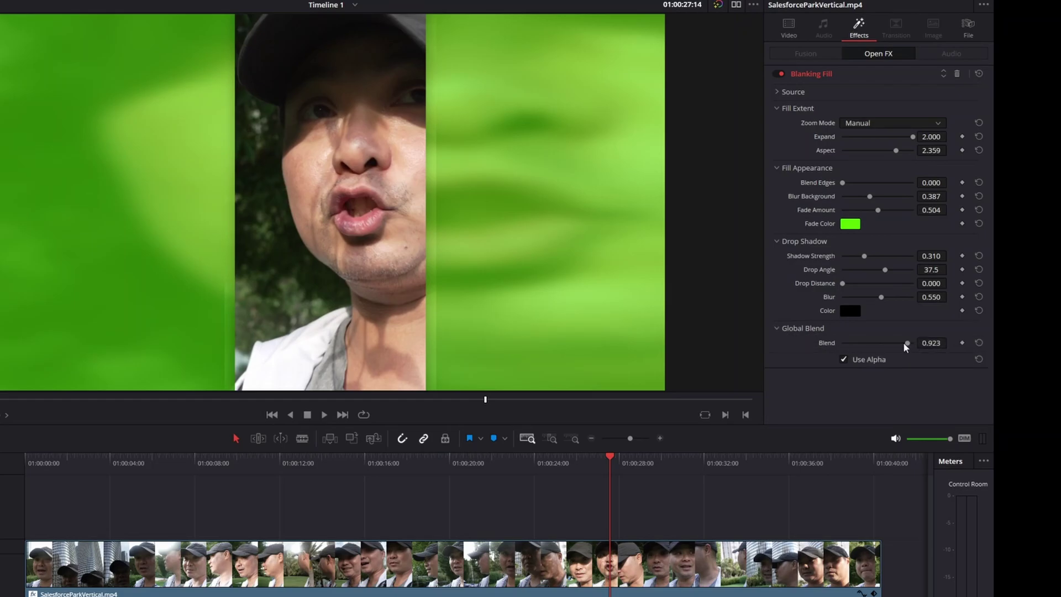
left_click_drag(907, 342, 925, 343)
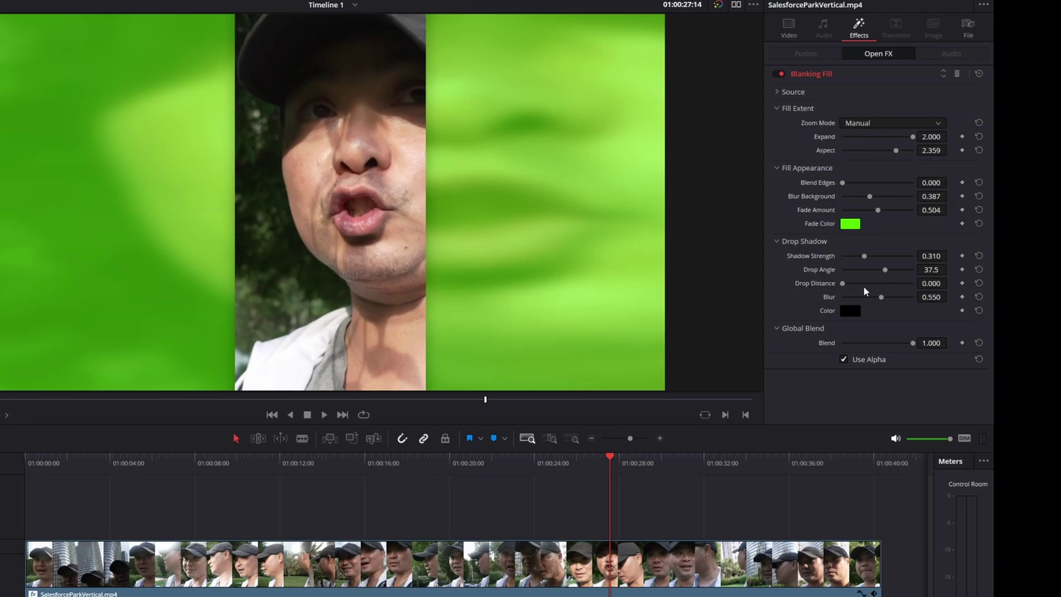
Try Zoom To Timeline mode and a white Fade Color on the Blanking Fill.
left_click(886, 124)
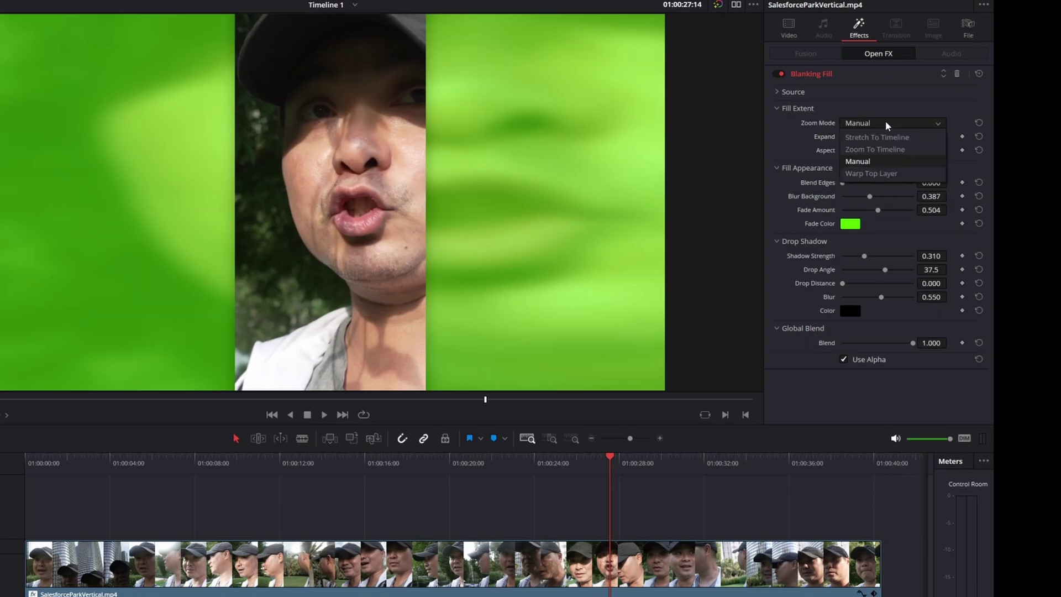
left_click(883, 151)
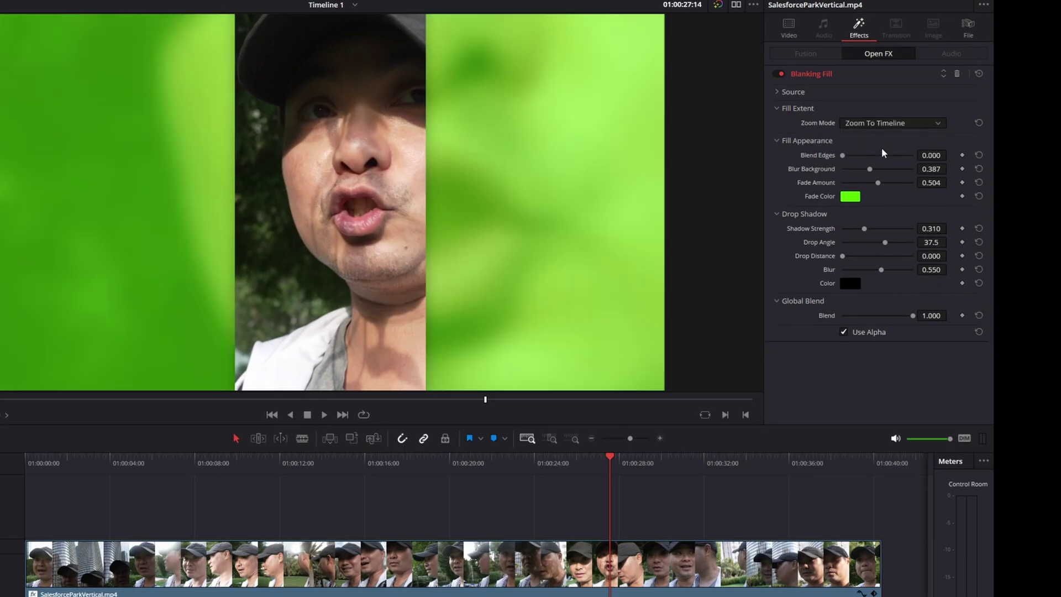
left_click(850, 198)
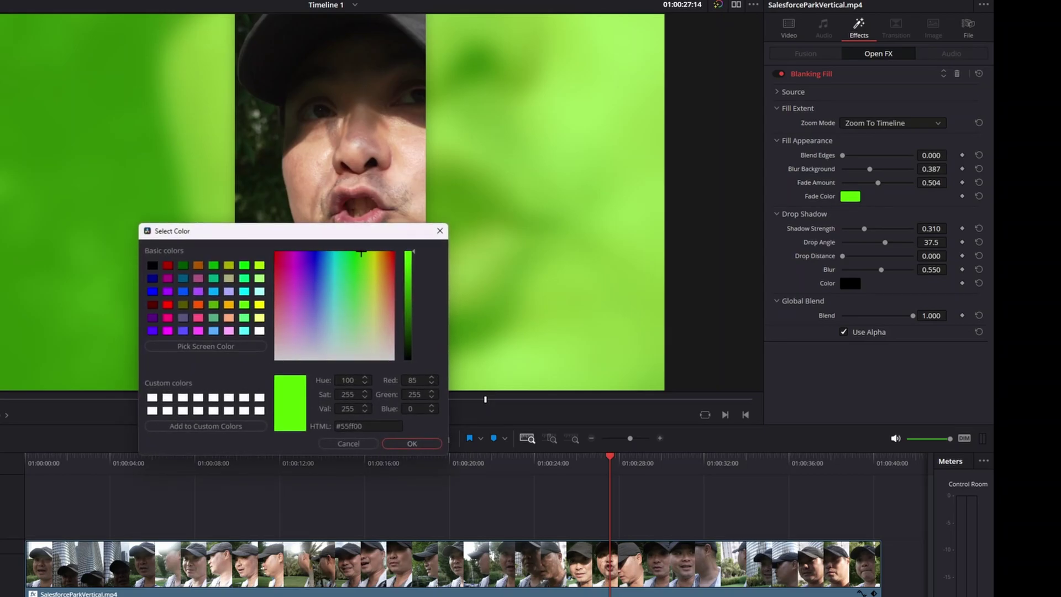
left_click(151, 408)
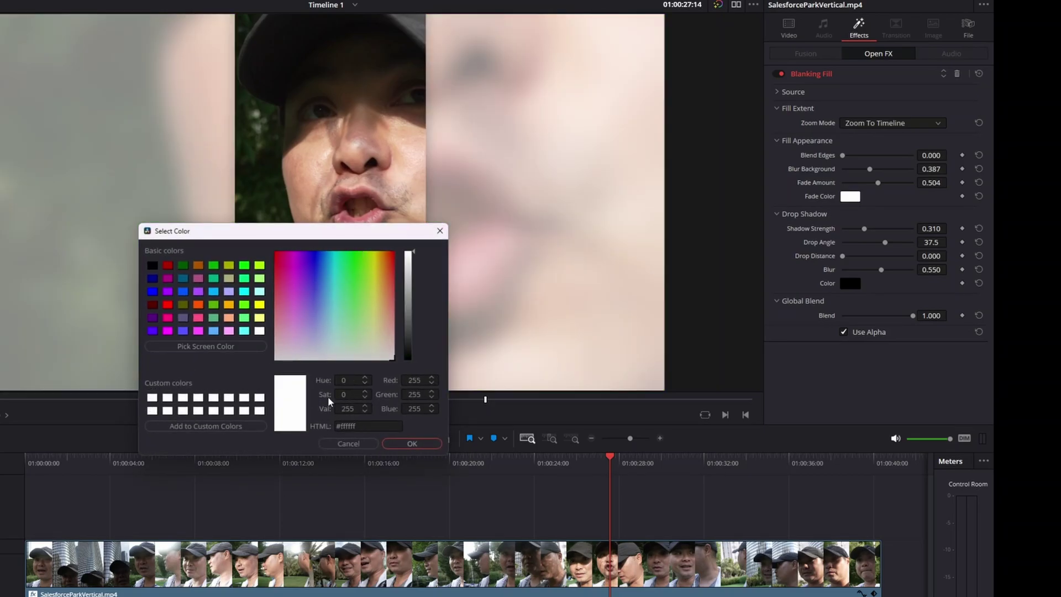
left_click(411, 443)
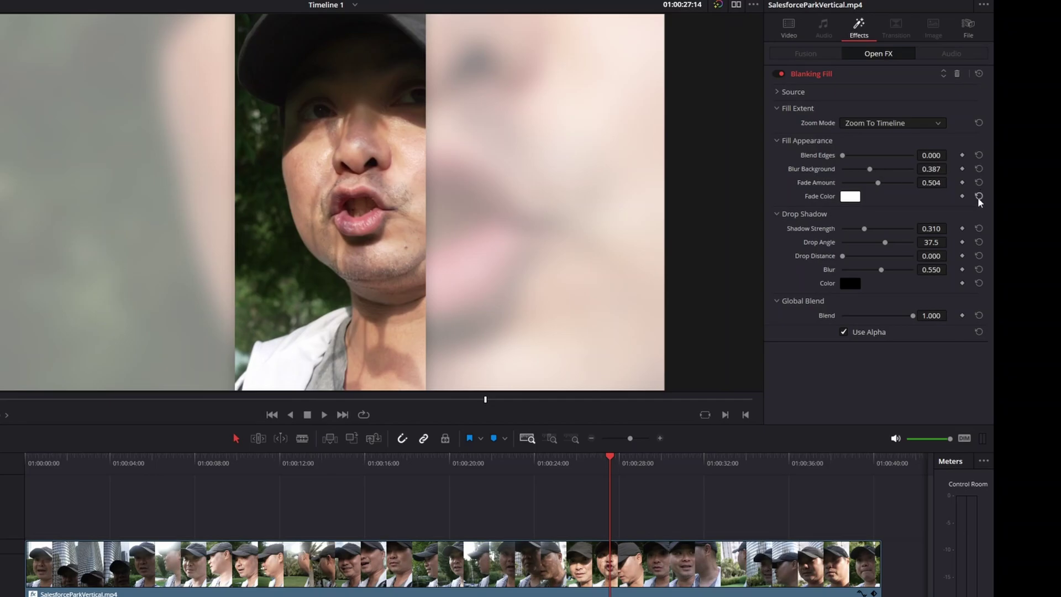
Reset Zoom Mode, Blur Background (0.500) and Fade Amount (0.000) to their defaults.
left_click(977, 124)
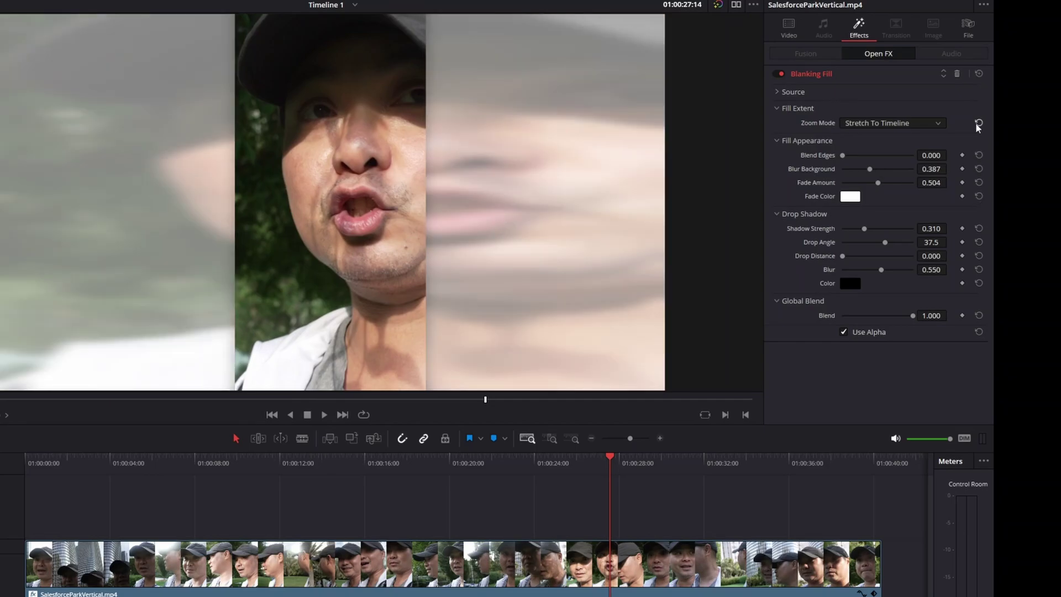
left_click(978, 169)
left_click(978, 183)
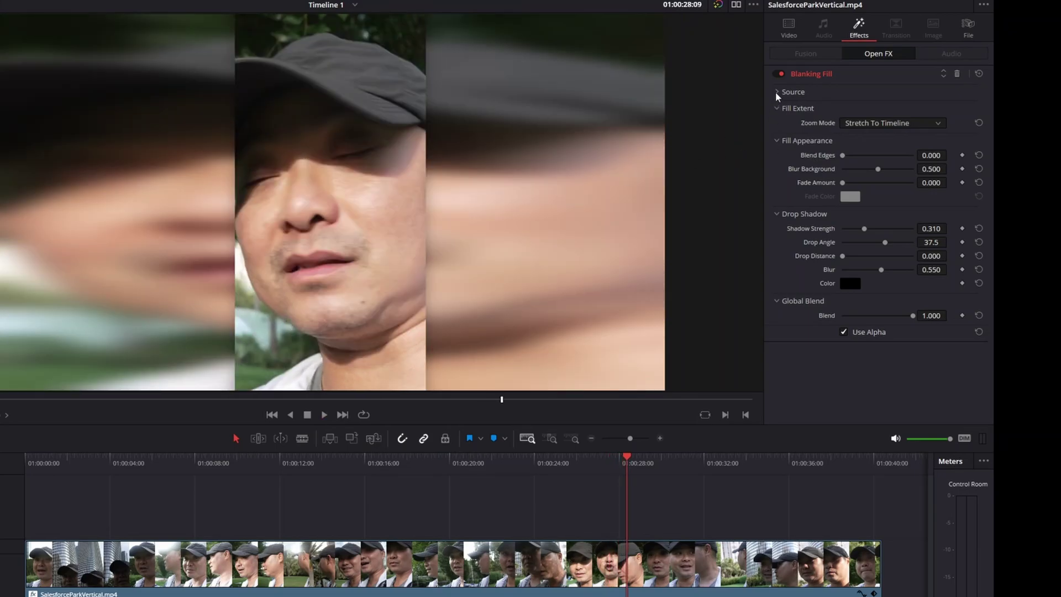
Test Source Zoom, unlinked crops with Left -0.100 and Center, then reset all Blanking Fill settings.
left_click(776, 93)
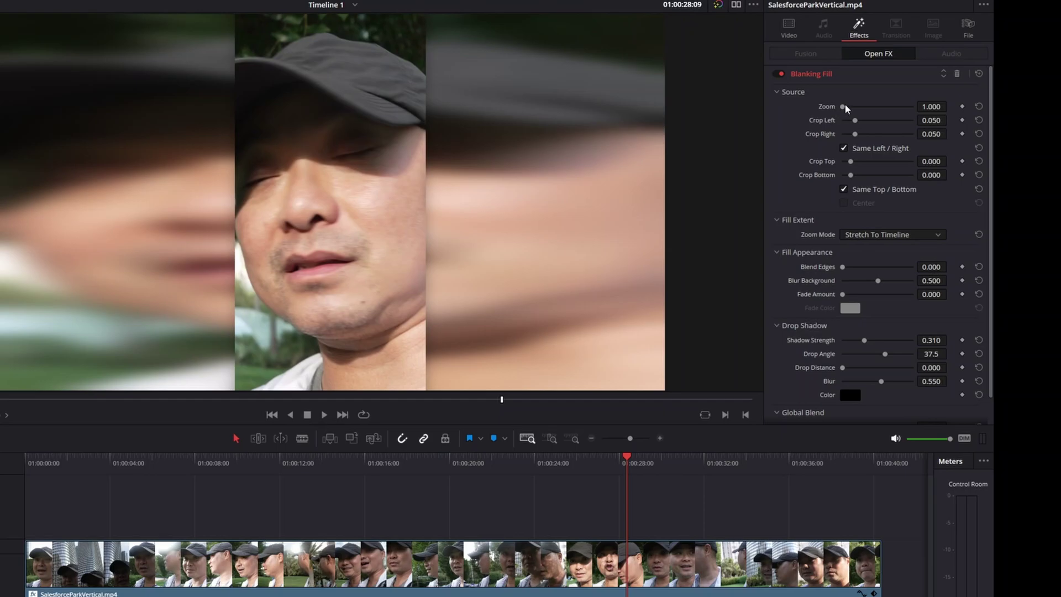
left_click_drag(842, 108, 860, 135)
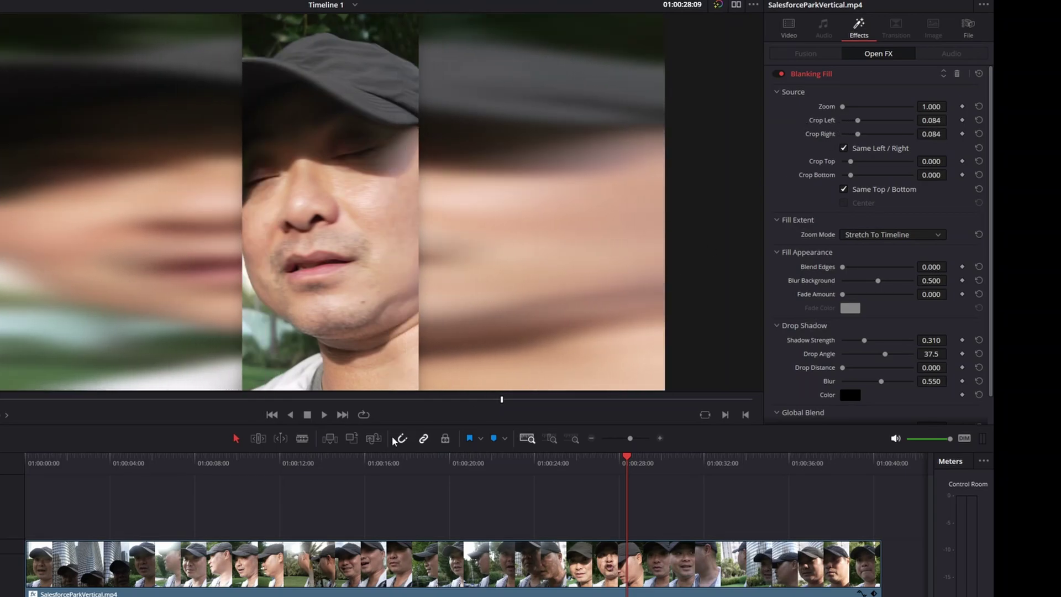
left_click(511, 468)
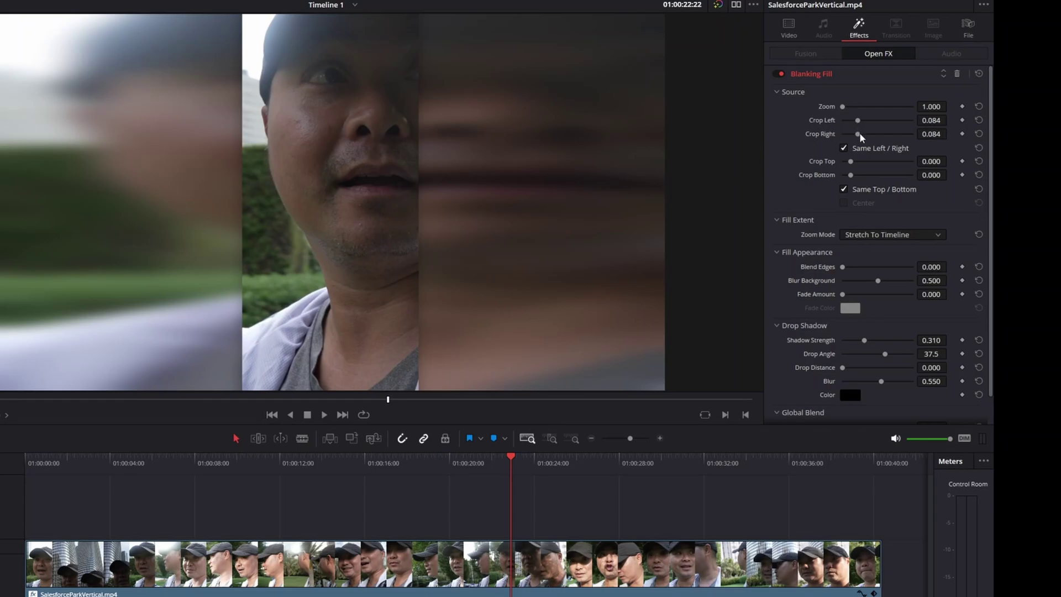
left_click(843, 149)
left_click_drag(858, 125, 878, 181)
left_click(842, 203)
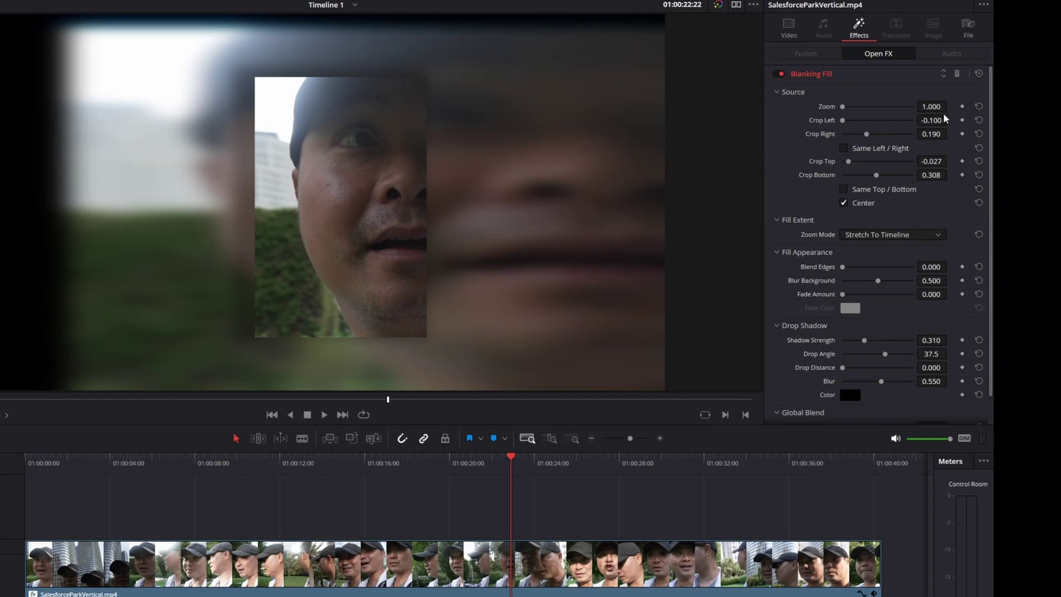
left_click(979, 75)
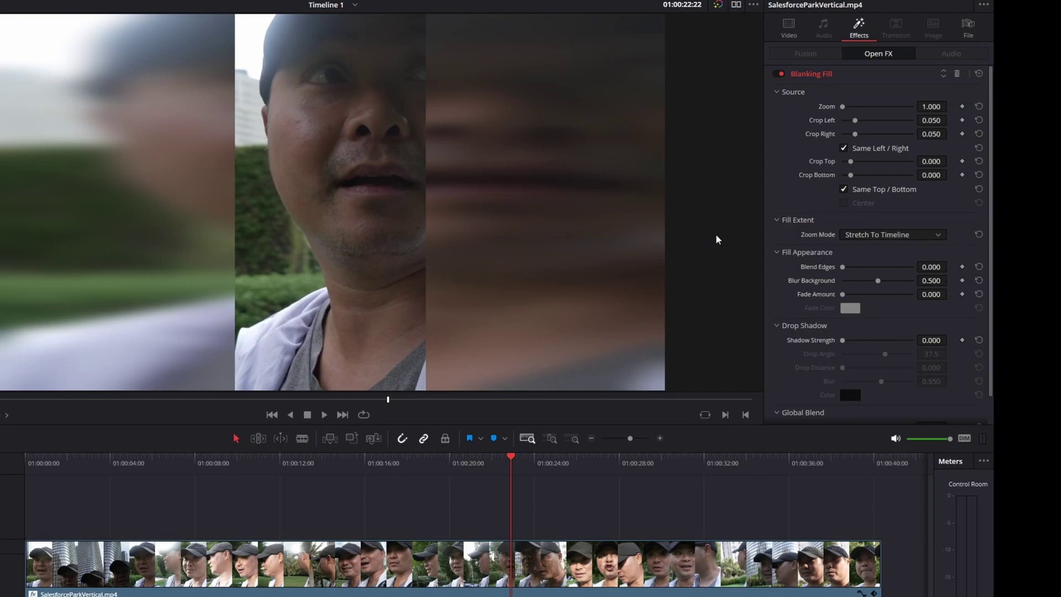
Set Blanking Fill Zoom Mode to Zoom To Timeline and preview by playing, pausing and resuming playback.
left_click(878, 235)
left_click(877, 261)
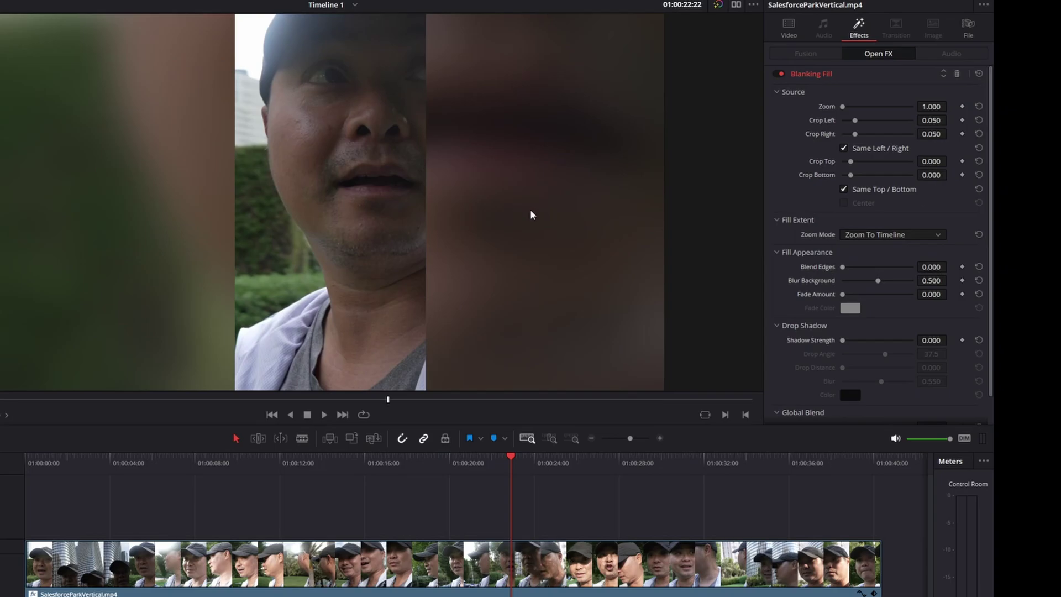
key("space")
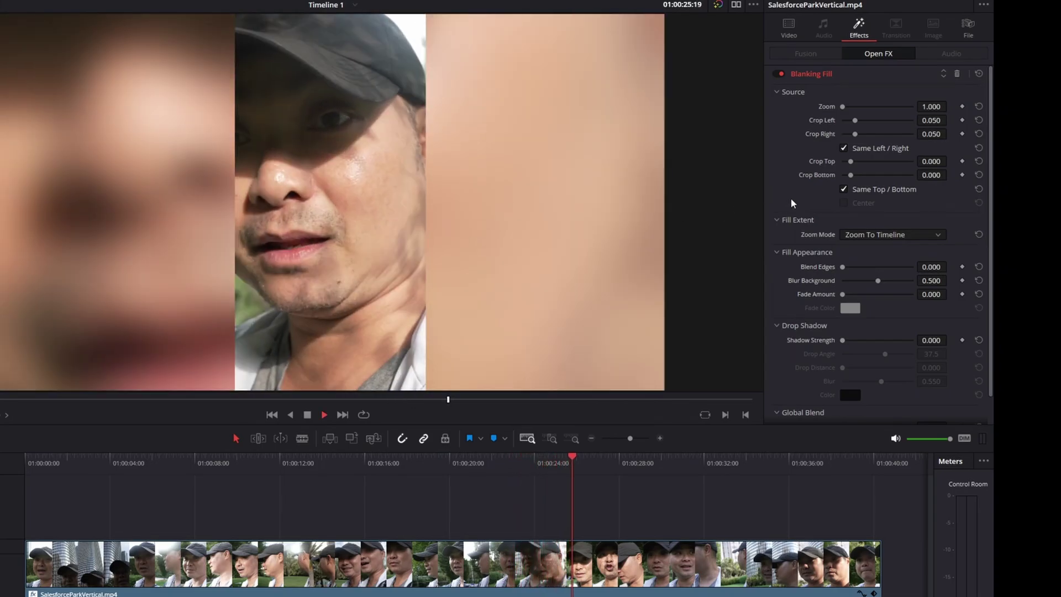
key("space")
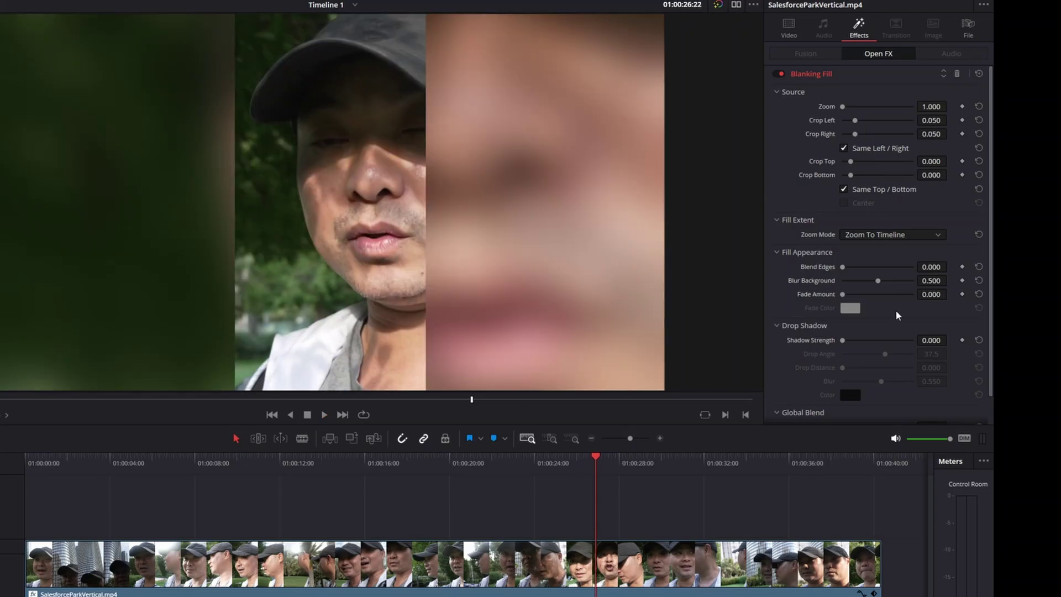
key("space")
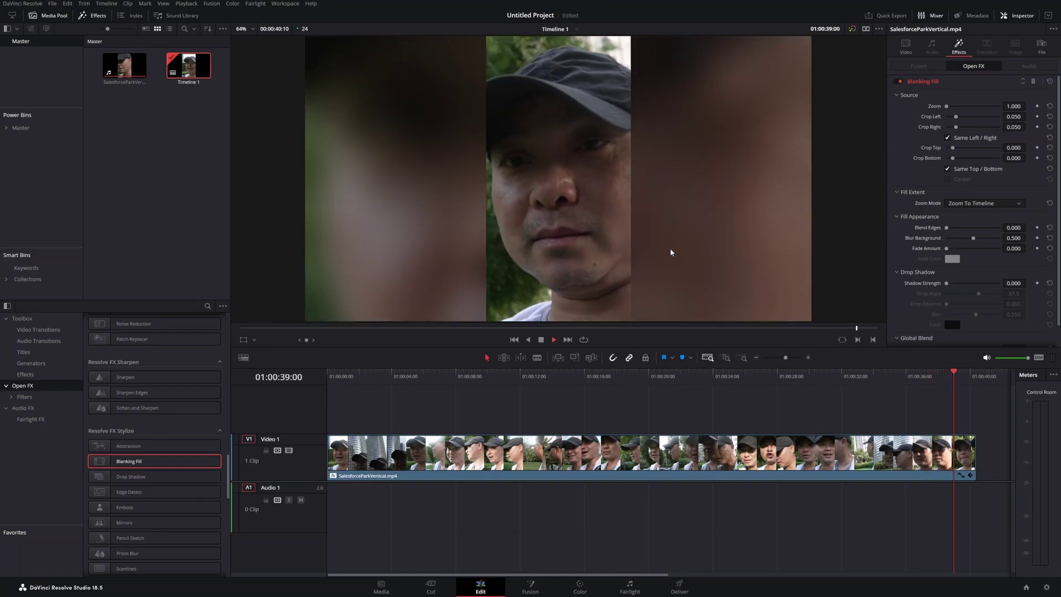
Move the playhead back near the clip's start, around 01:00:05:11, to replay the blurred fill.
left_click(386, 380)
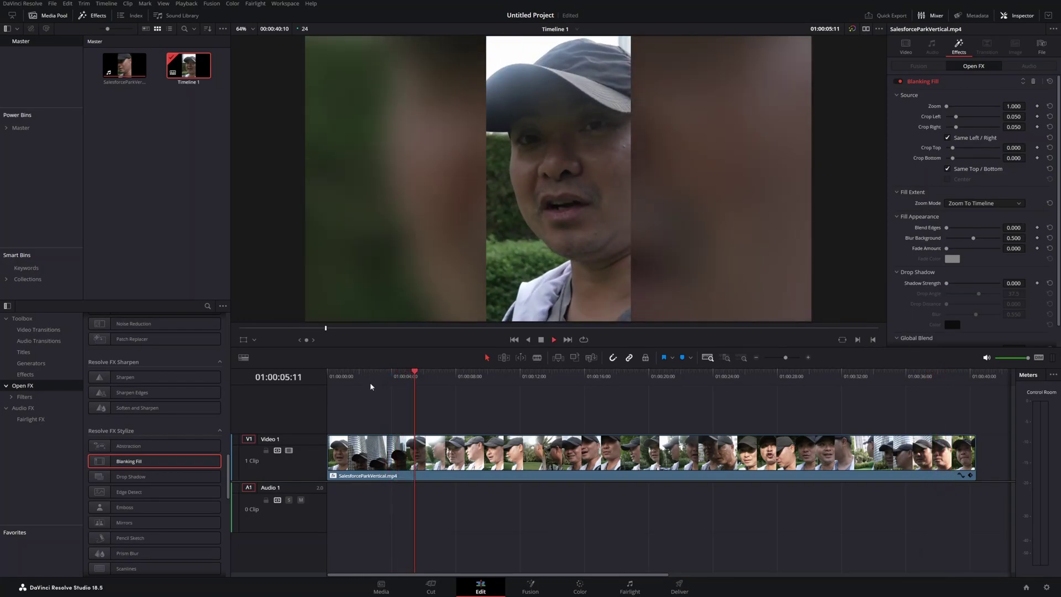